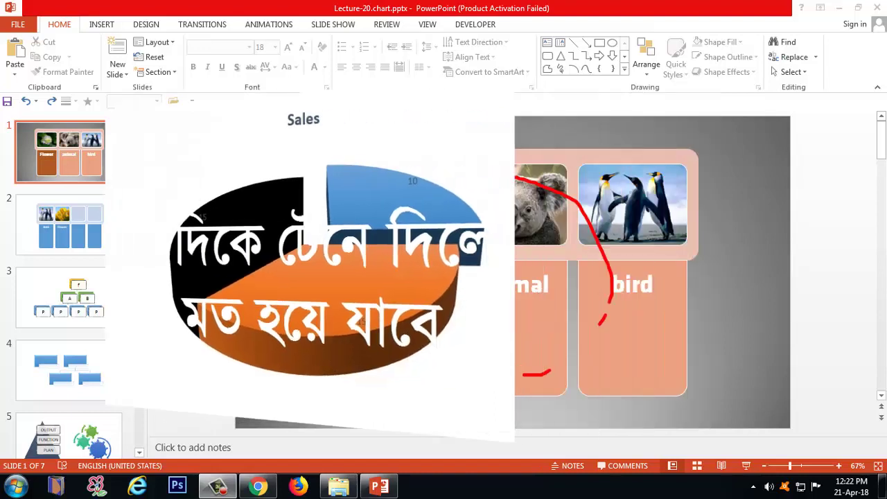
Annotate the slide with ink, then select slides in the thumbnail pane without deleting any.
mouse_move(284, 357)
left_mouse_down()
mouse_move(295, 201)
mouse_move(326, 353)
mouse_move(303, 345)
left_mouse_up()
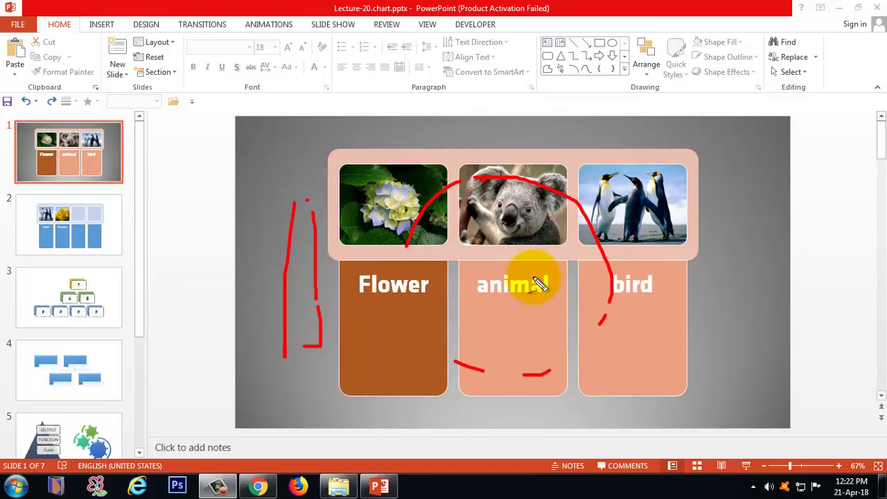
key("e")
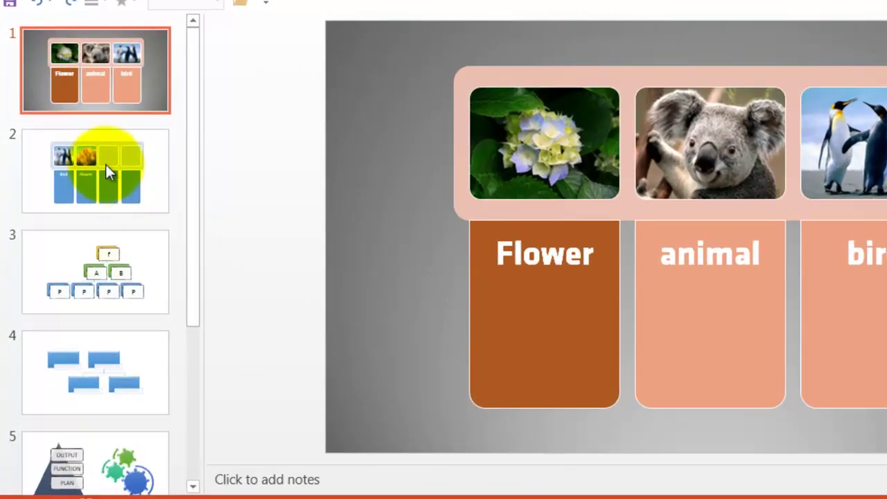
left_click(105, 165)
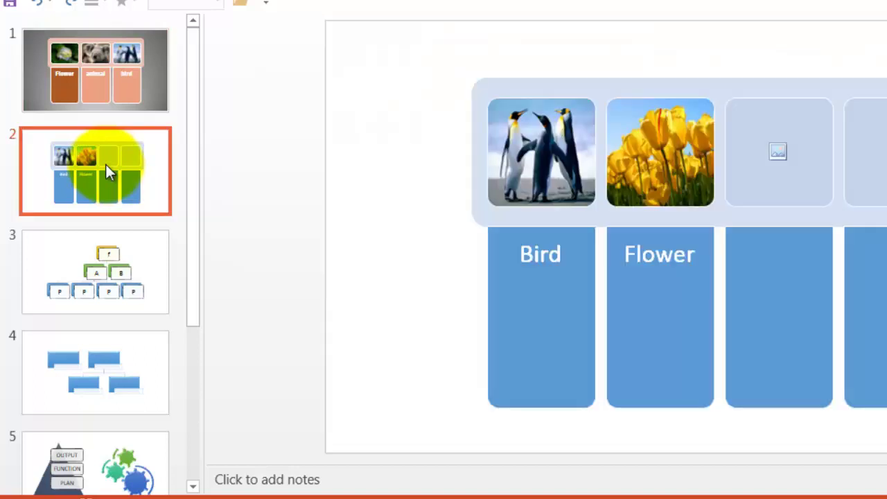
right_click(105, 164)
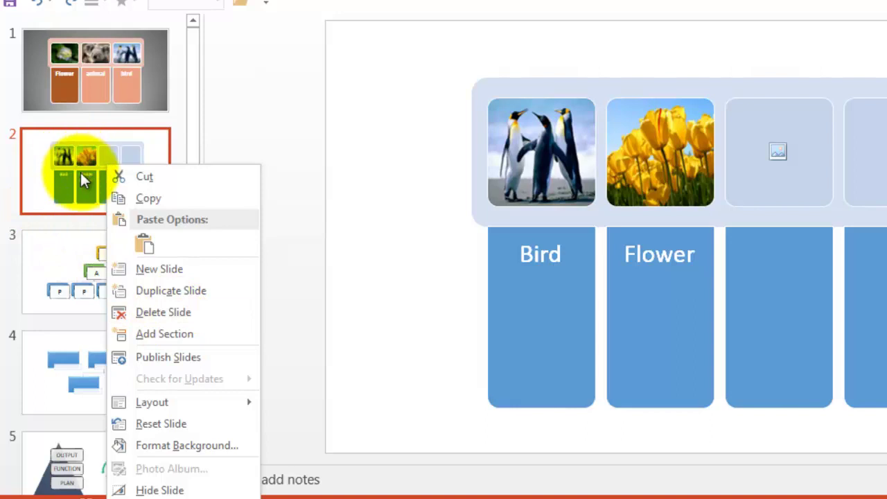
left_click(63, 380)
left_click(69, 382, "ctrl")
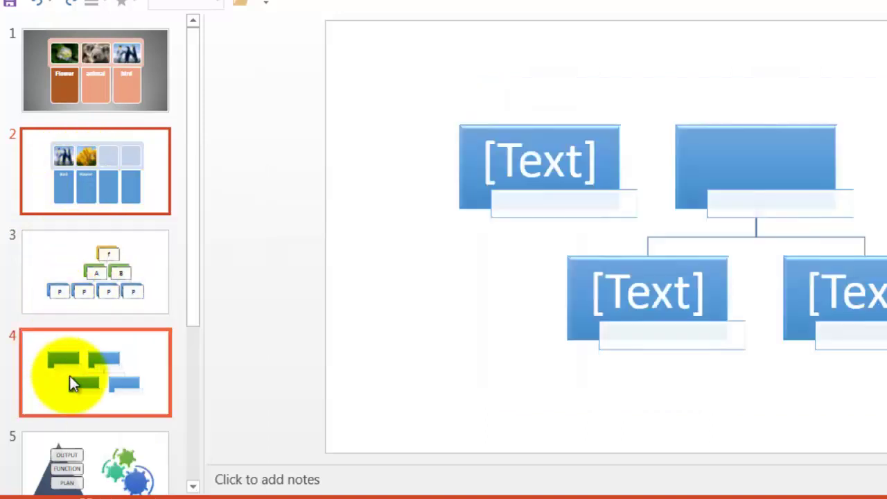
right_click(122, 366)
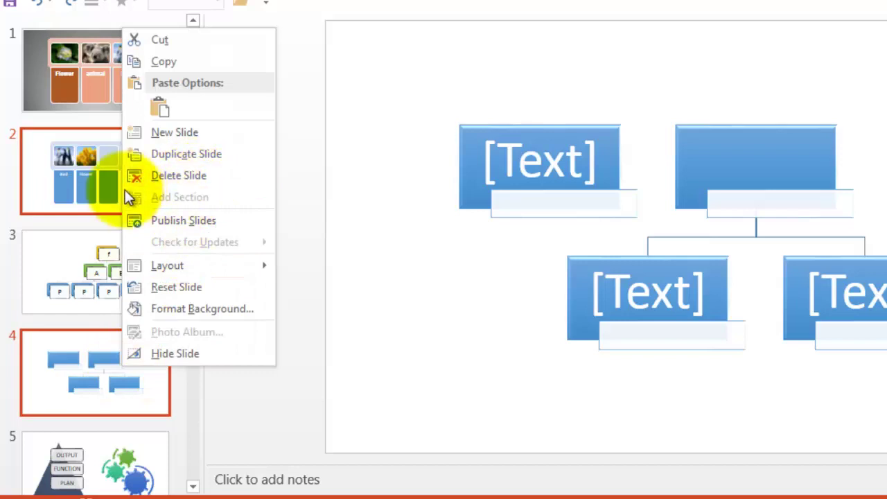
left_click(100, 173)
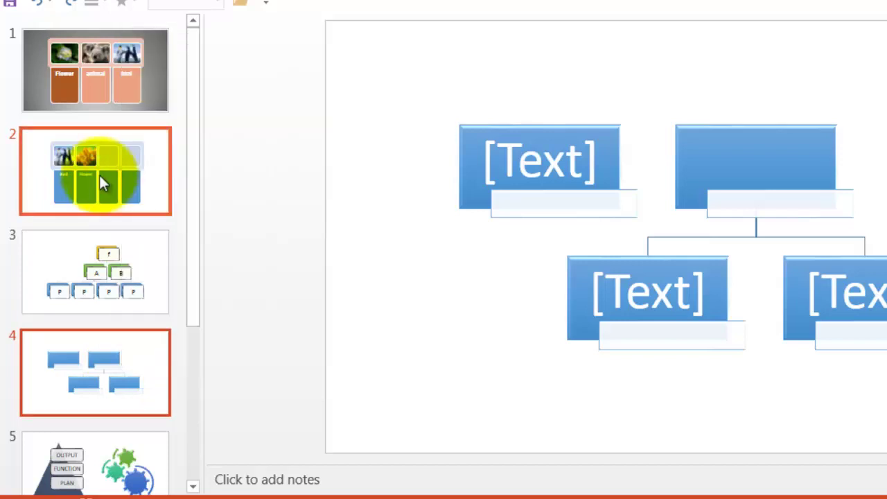
Select slides 1 through 4 in the thumbnail pane and delete them.
left_click(122, 74)
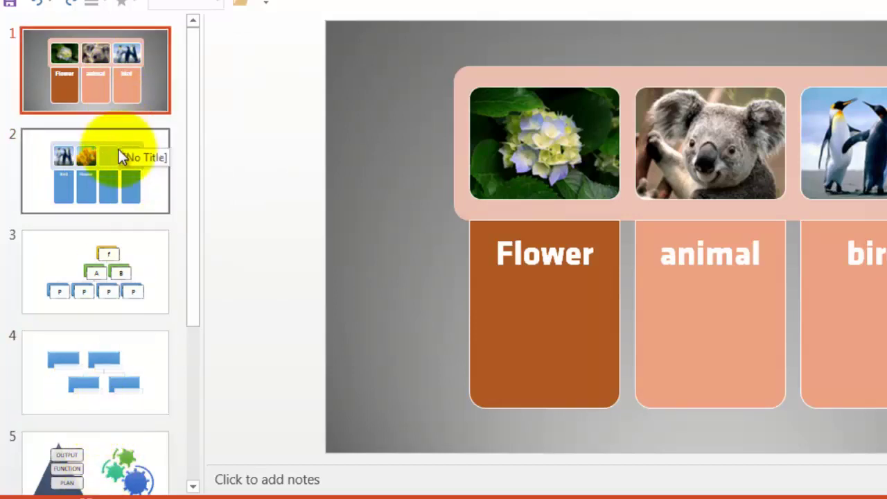
left_click(86, 369, "shift")
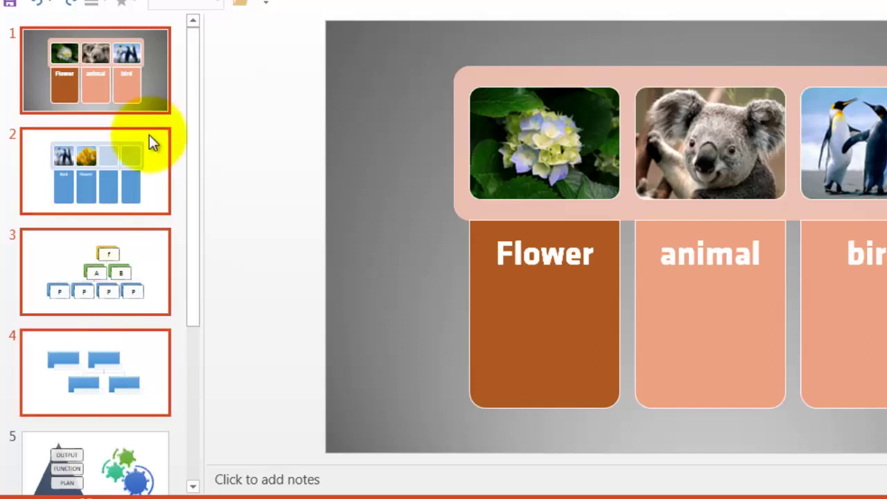
mouse_move(158, 148)
left_mouse_down()
mouse_move(204, 240)
mouse_move(160, 260)
left_mouse_up()
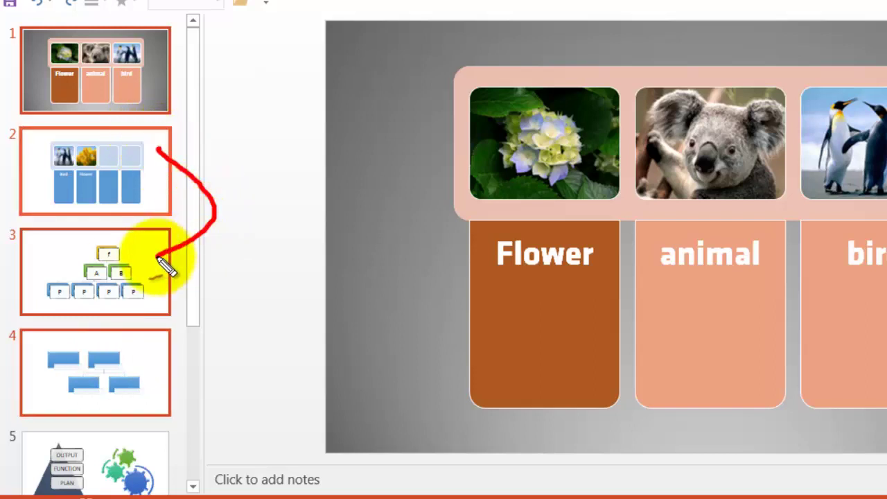
key("Escape")
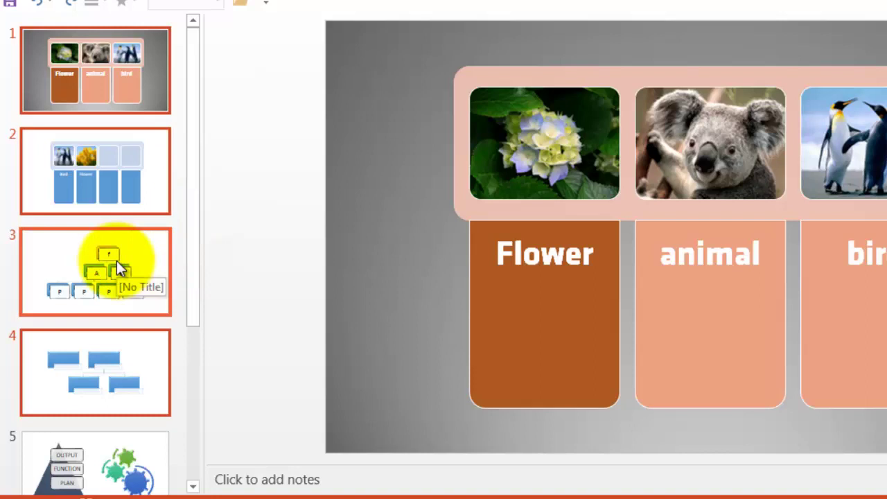
right_click(116, 261)
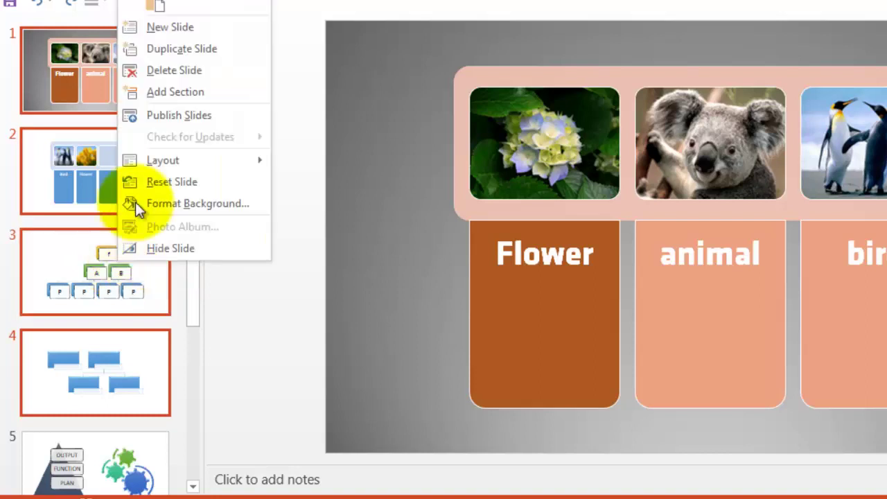
left_click(185, 69)
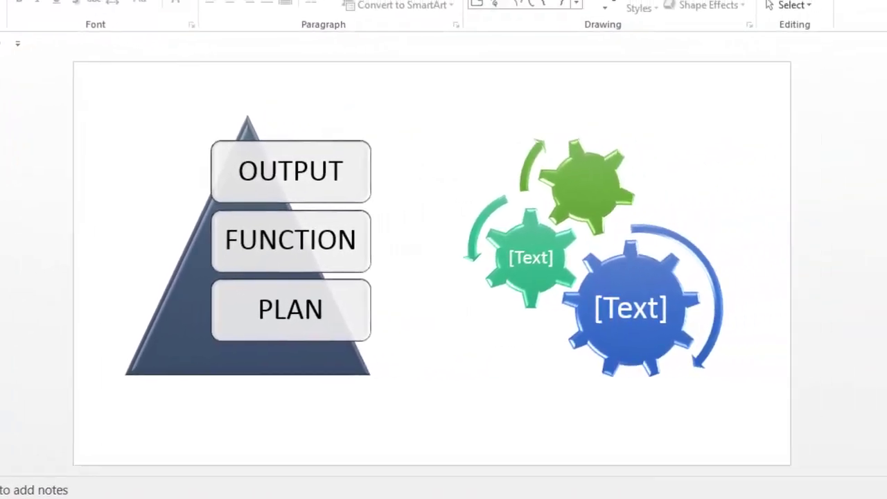
Select the pyramid and gears graphics and clear them off the slide.
left_click(148, 155)
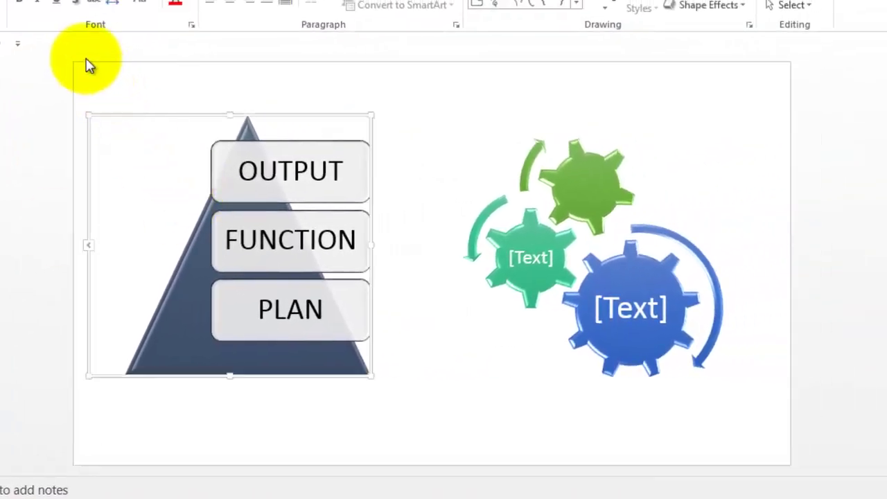
left_click(66, 79)
left_click_drag(607, 444, 859, 477)
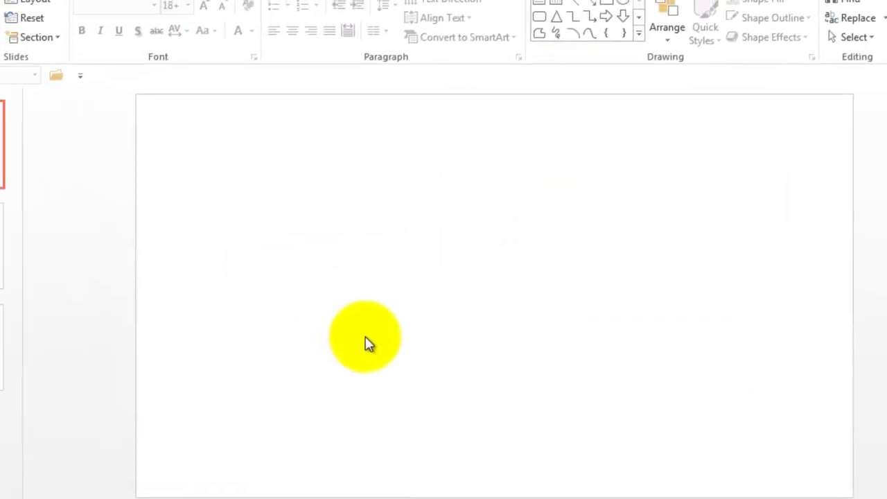
Insert a 3-D Pie chart from the Pie chart types.
left_click(78, 35)
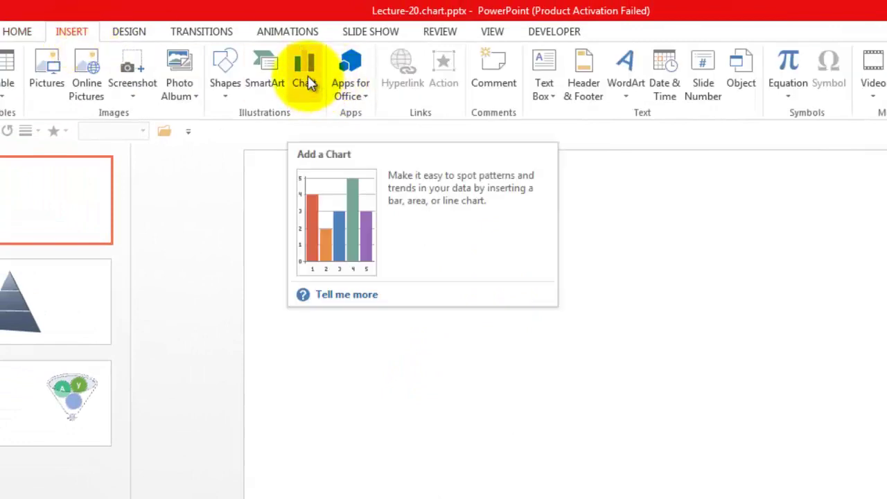
left_click(309, 78)
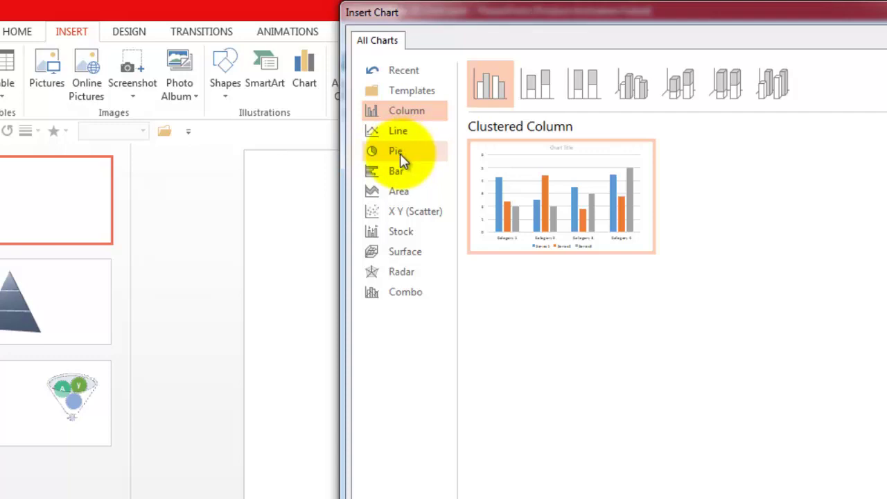
left_click(400, 153)
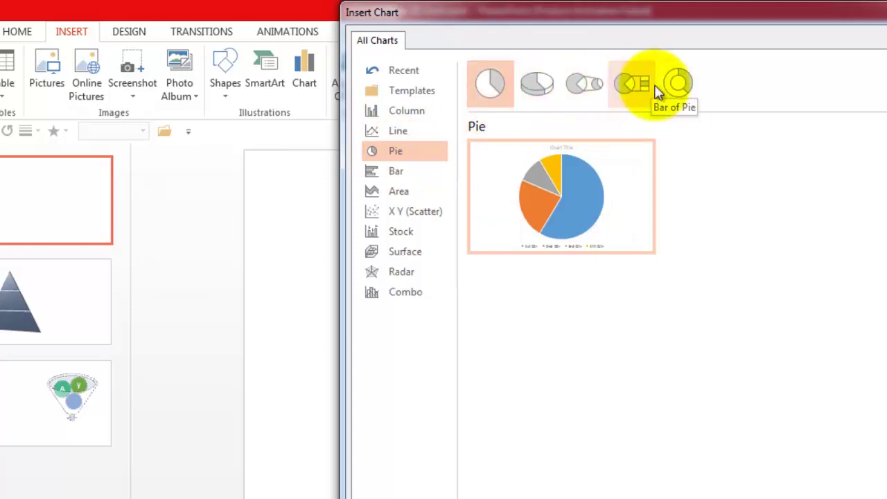
double_click(541, 92)
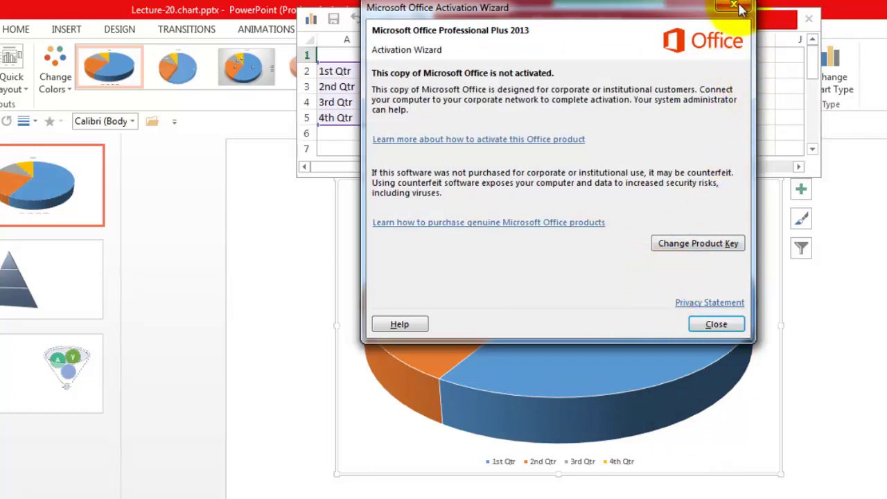
Close the Office activation notice, then mark the pie's 3-D edge and the column B Sales values with ink.
left_click_drag(644, 4, 586, 47)
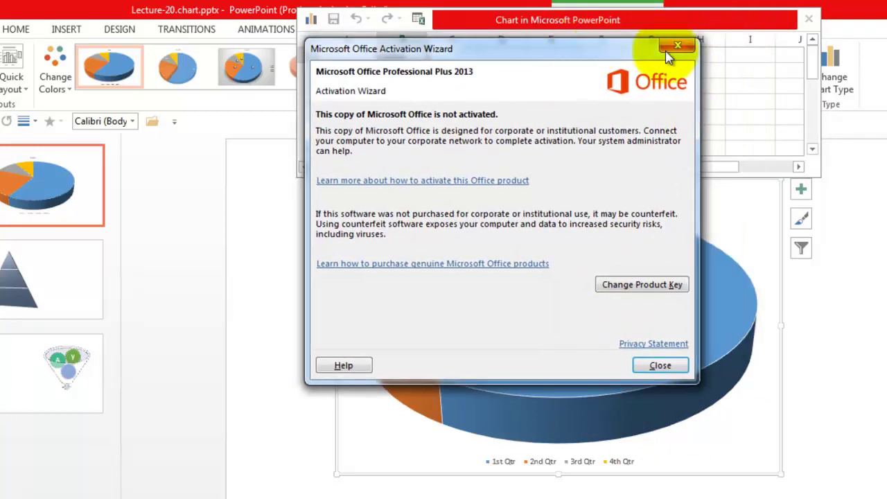
left_click(675, 48)
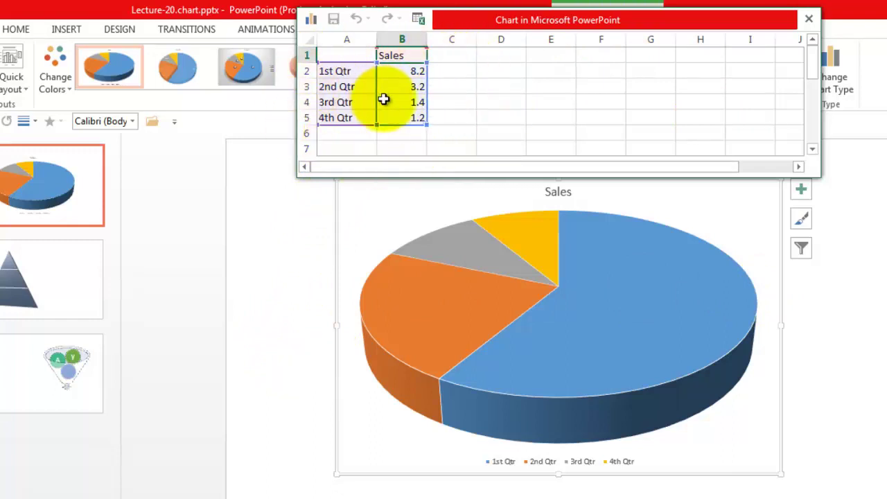
mouse_move(289, 350)
left_mouse_down()
mouse_move(660, 352)
mouse_move(308, 349)
left_mouse_up()
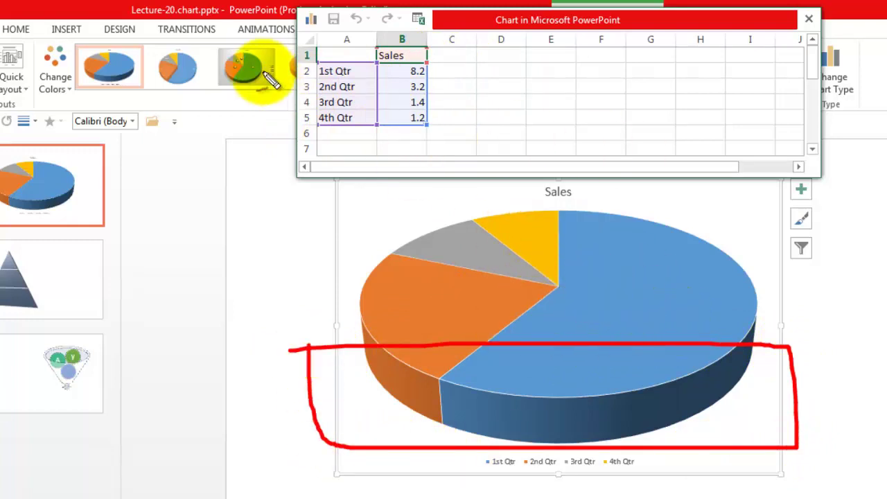
mouse_move(262, 69)
left_mouse_down()
mouse_move(326, 71)
mouse_move(352, 85)
mouse_move(353, 125)
left_mouse_up()
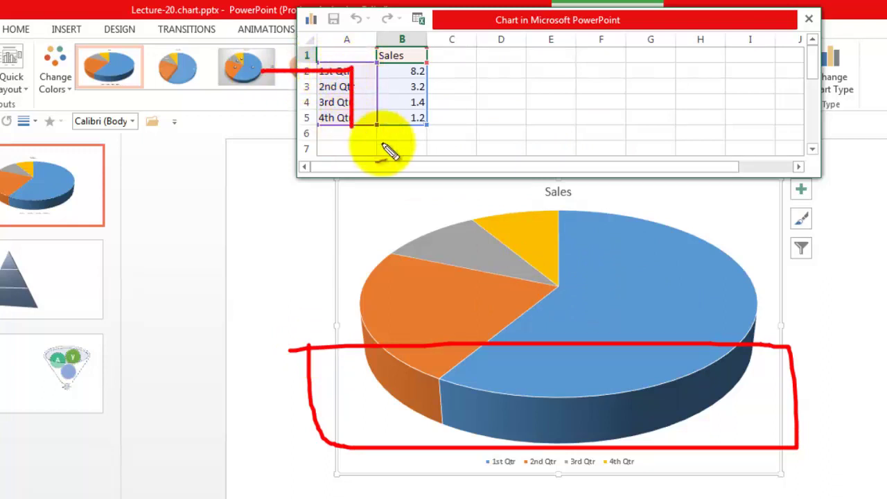
mouse_move(405, 70)
left_mouse_down()
mouse_move(430, 69)
mouse_move(430, 128)
mouse_move(414, 130)
left_mouse_up()
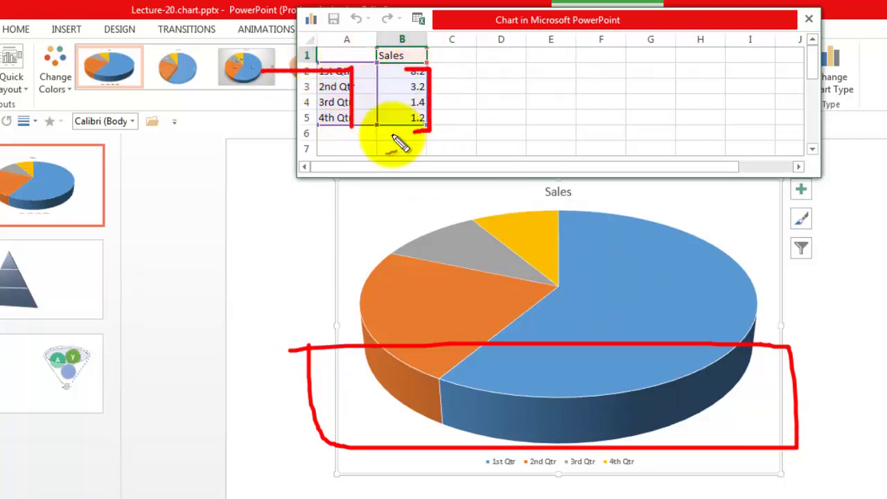
key("Escape")
Enter Sales values 50, 20, 15 and 15 in cells B2–B5, then ink-highlight the legend.
left_click(415, 72)
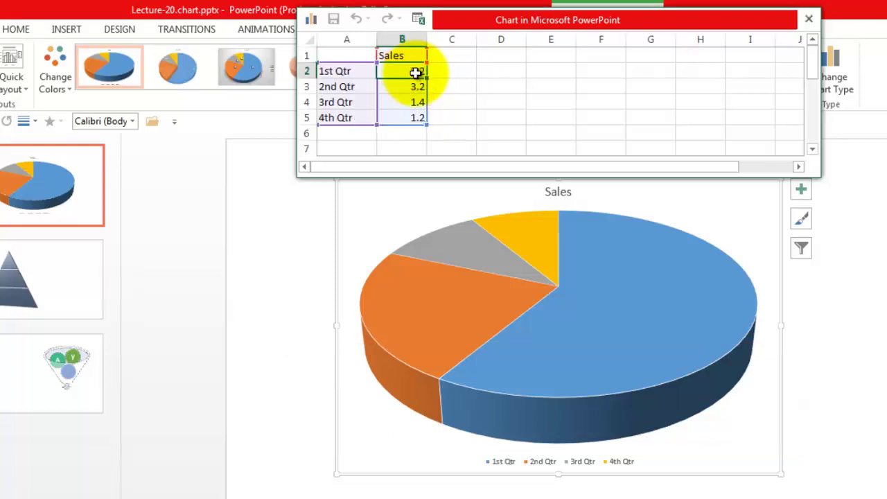
type("50")
key("Return")
type("20")
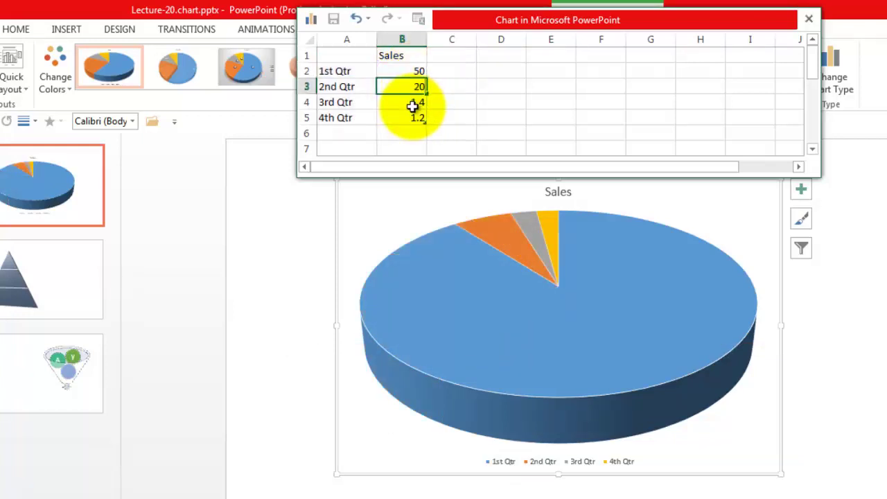
key("Return")
type("15")
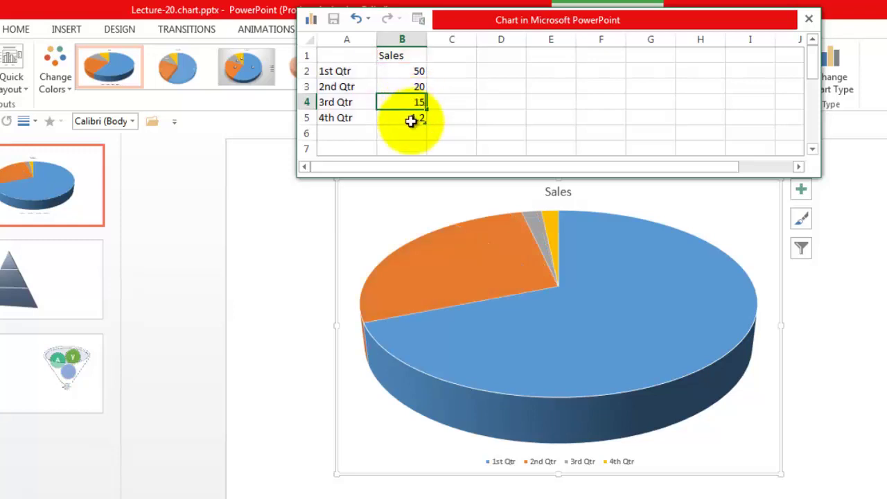
key("Return")
type("15")
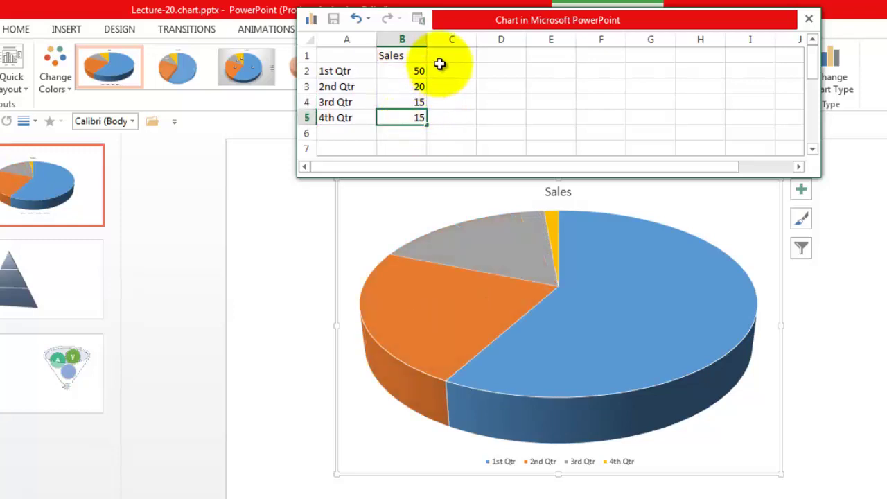
left_click_drag(432, 60, 412, 66)
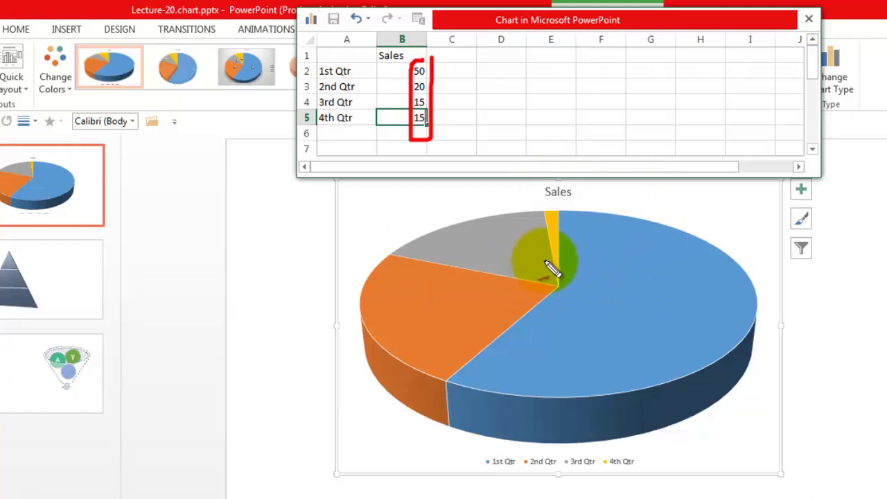
left_click(535, 115)
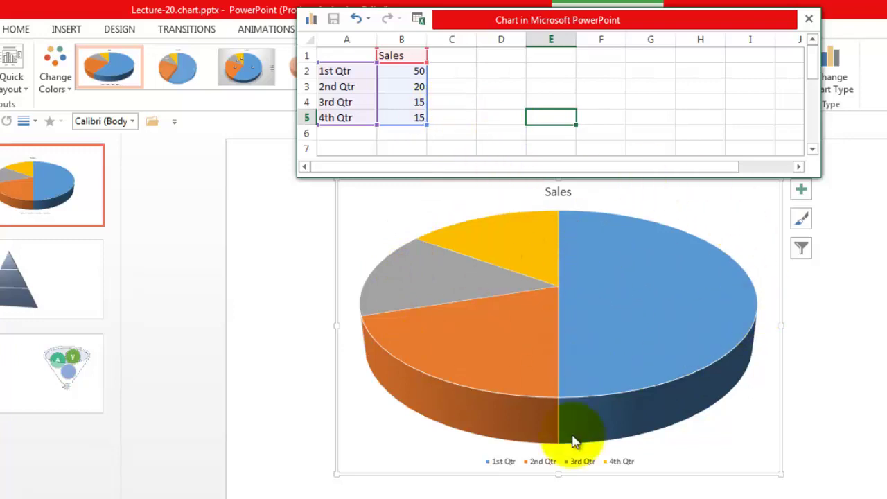
left_click_drag(472, 474, 652, 476)
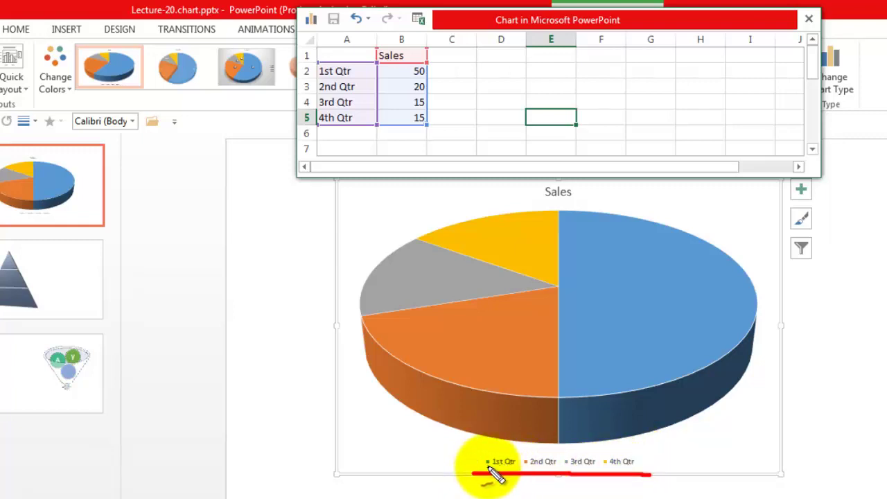
mouse_move(488, 466)
left_mouse_down()
mouse_move(614, 396)
mouse_move(640, 357)
left_mouse_up()
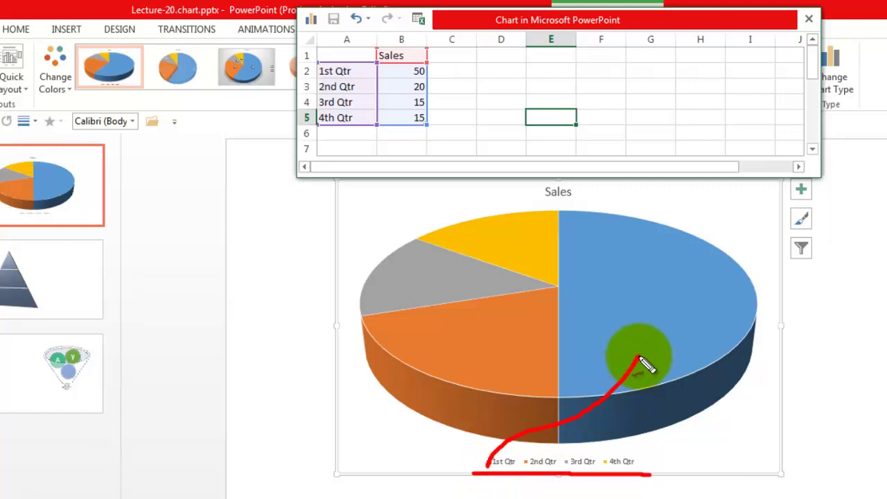
Type category names A, B, C and D into cells A2–A5, then close the data sheet.
left_click(348, 71)
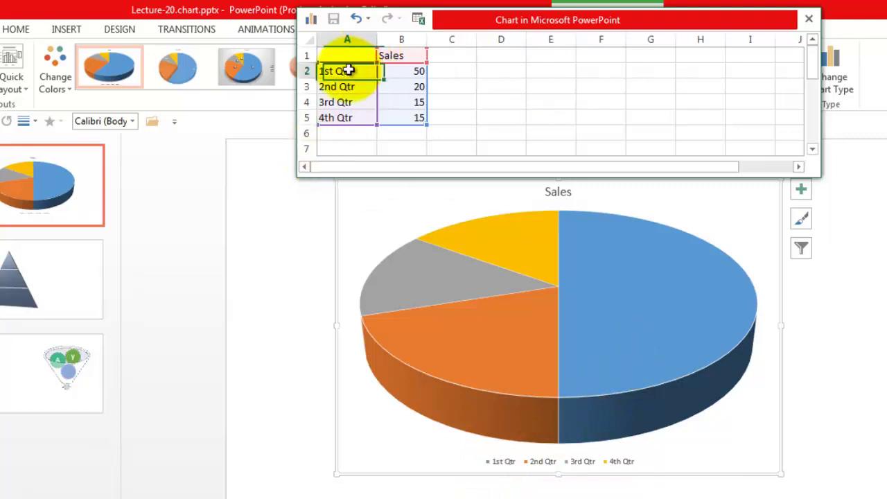
type("A B C D")
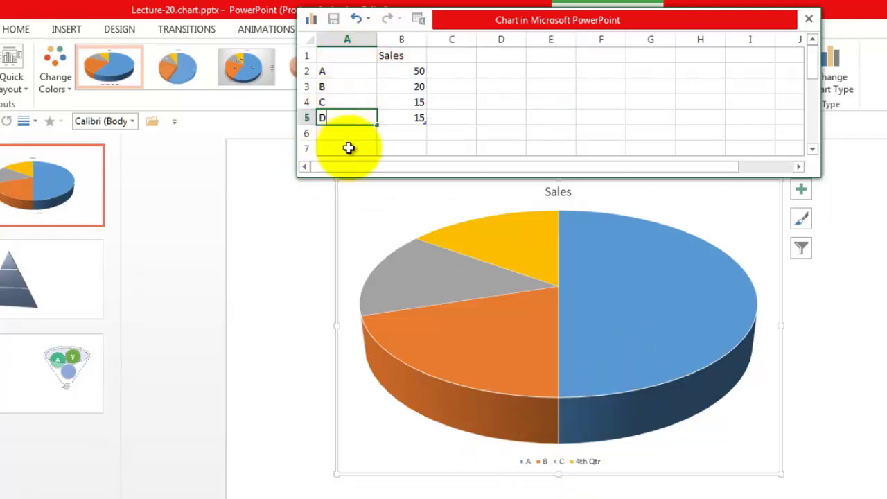
left_click(497, 119)
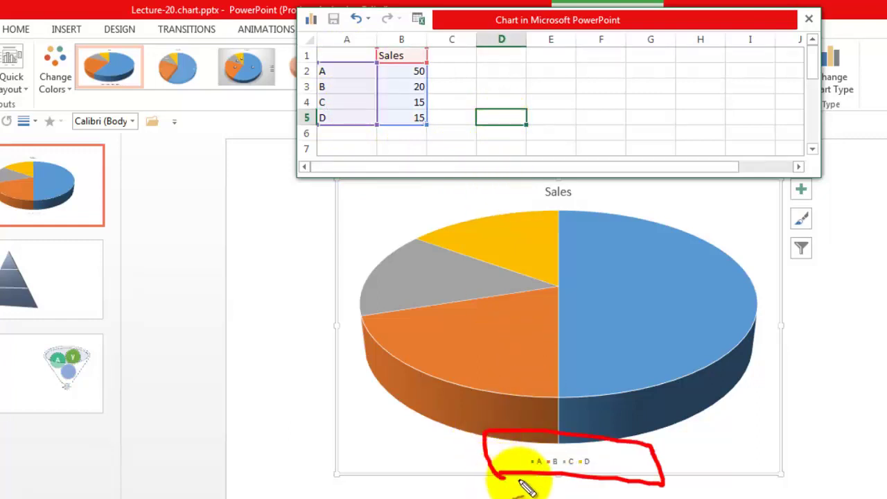
left_click(809, 21)
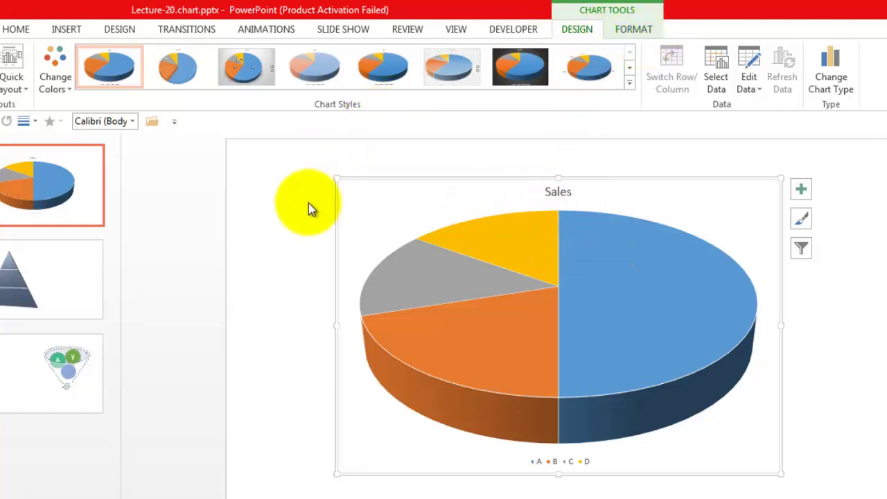
Reselect the pie and open its data in full Excel, then close that window.
left_click(291, 221)
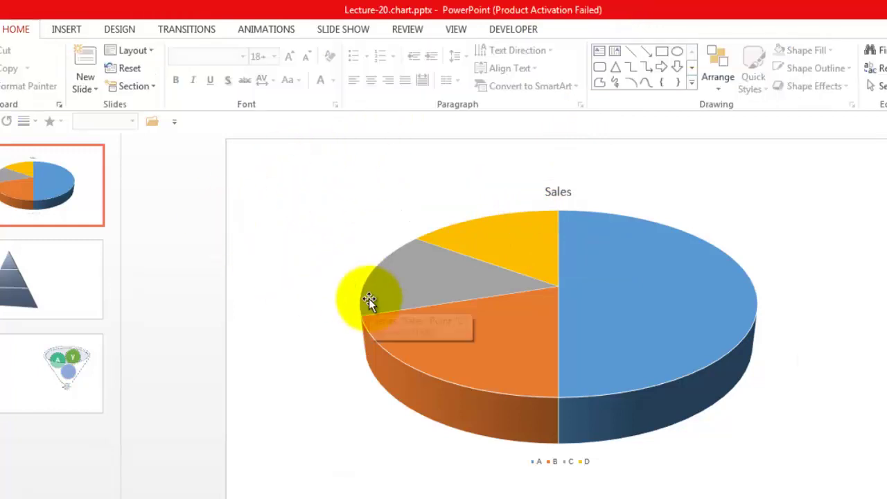
left_click(388, 264)
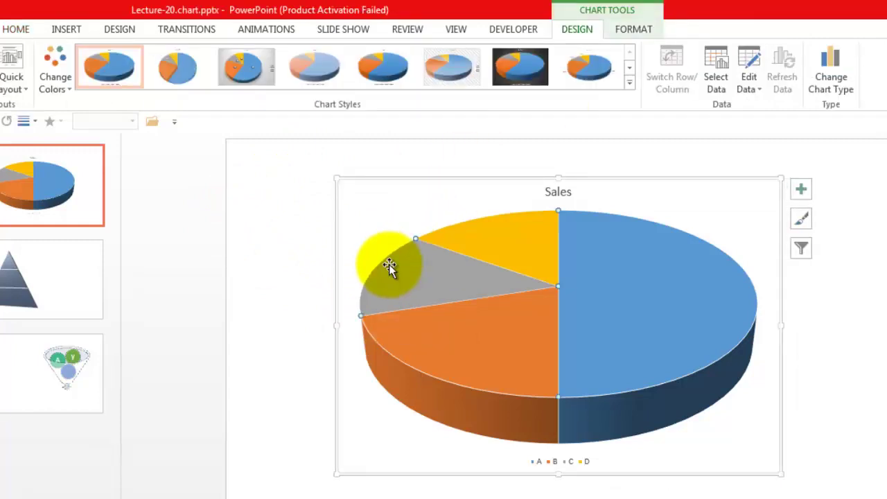
left_click(758, 84)
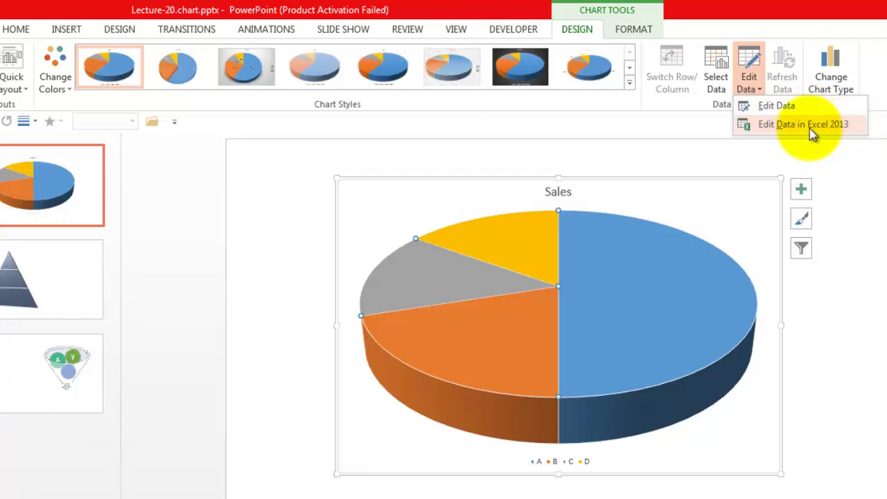
left_click(813, 125)
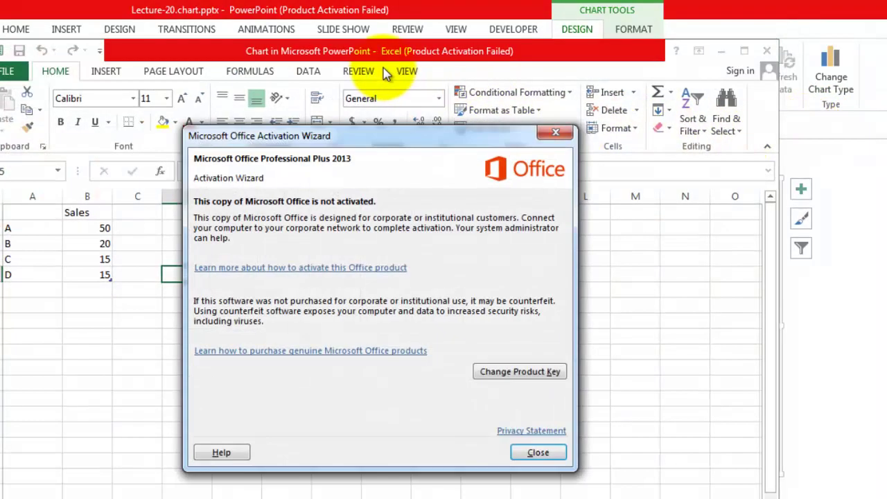
left_click(560, 134)
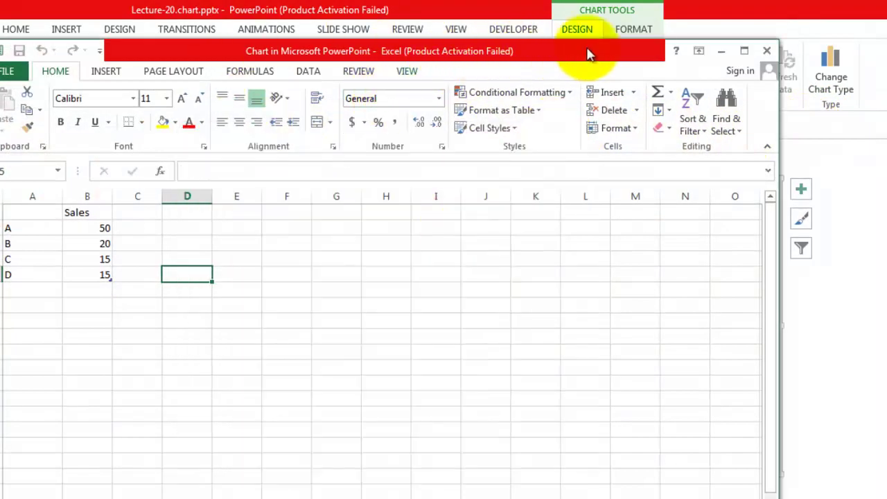
left_click(768, 52)
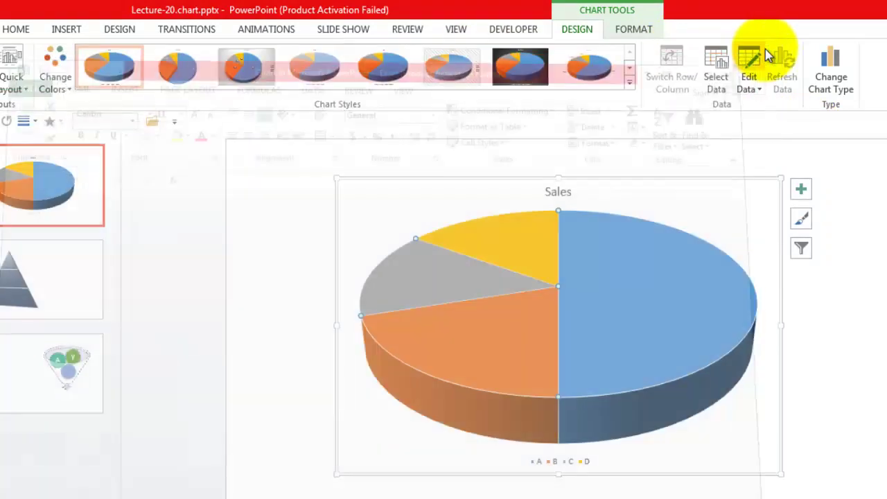
Edit the data inside PowerPoint, set cell B3 to 10, and close the sheet.
left_click(756, 82)
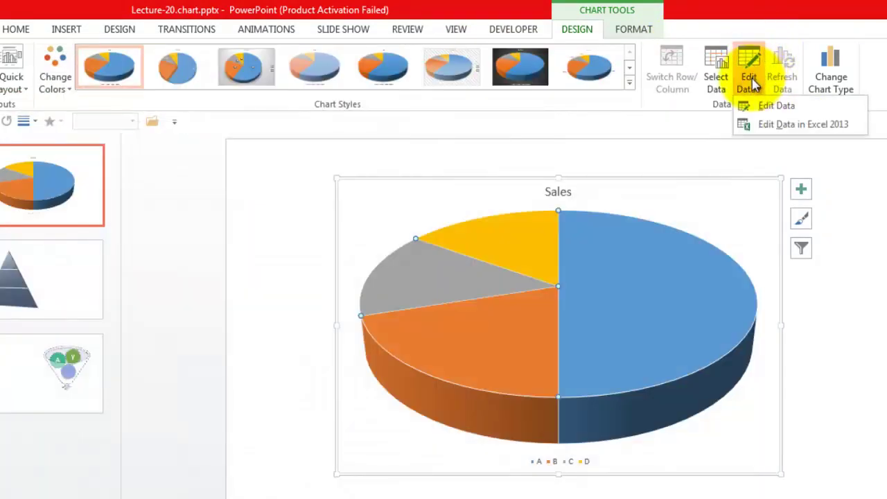
left_click(788, 111)
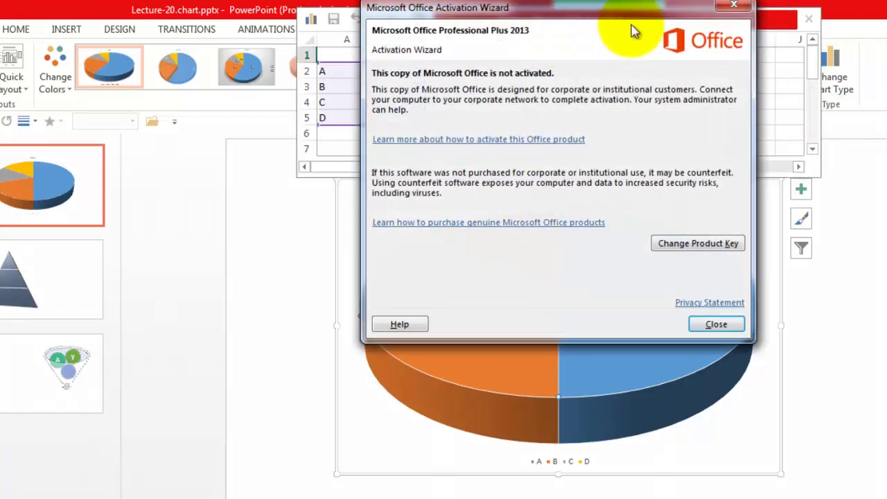
left_click(733, 7)
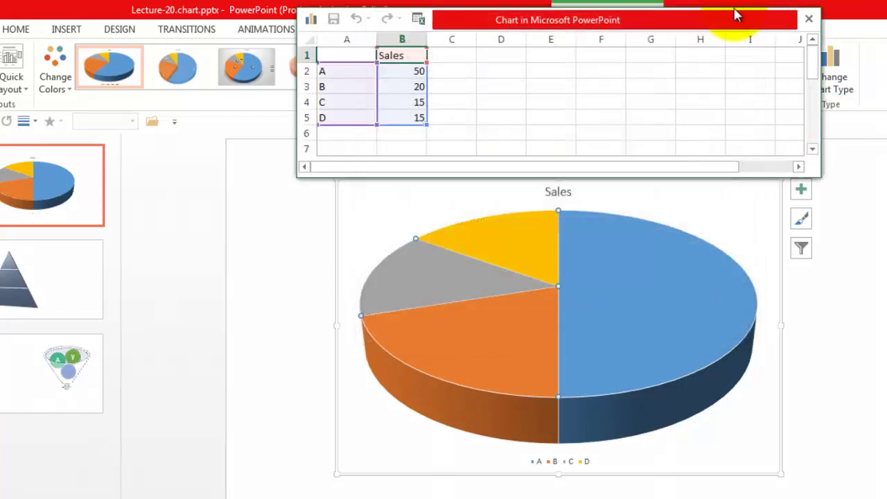
left_click_drag(730, 21, 735, 44)
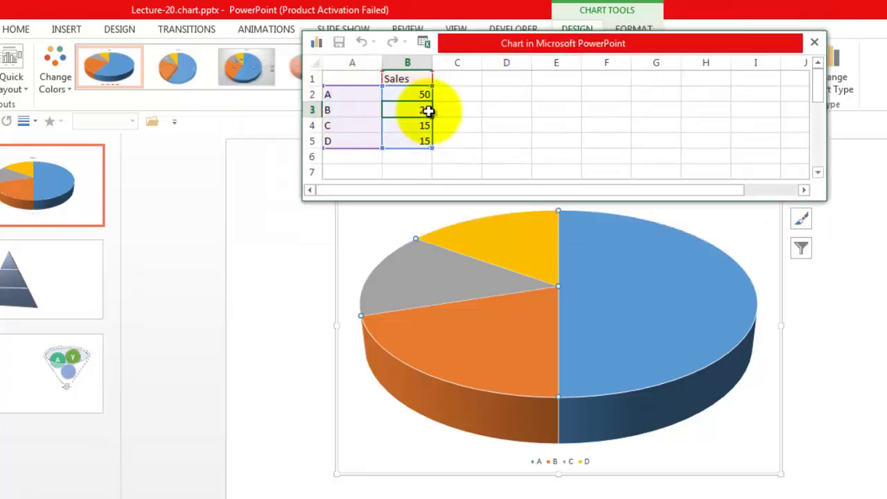
type("10")
left_click(491, 126)
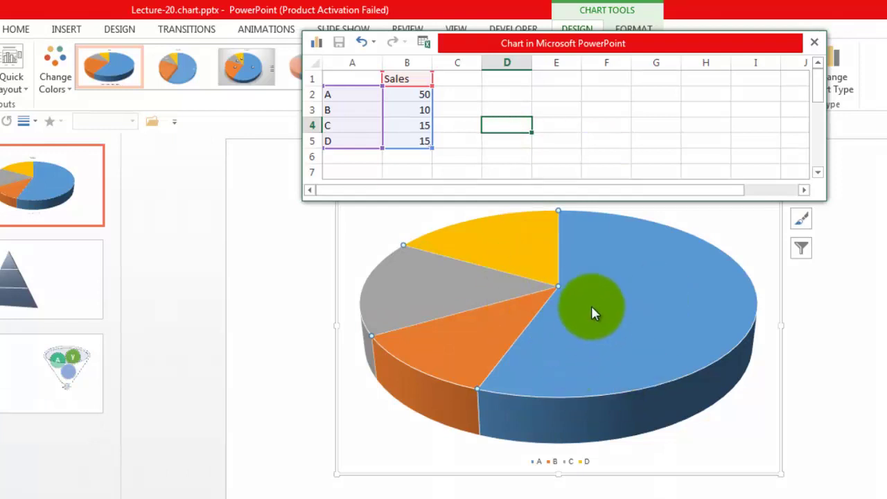
left_click(817, 42)
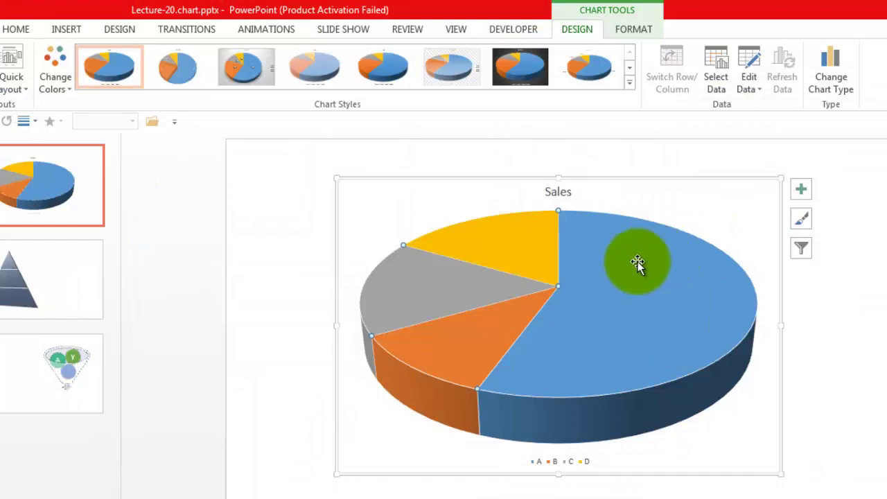
mouse_move(659, 312)
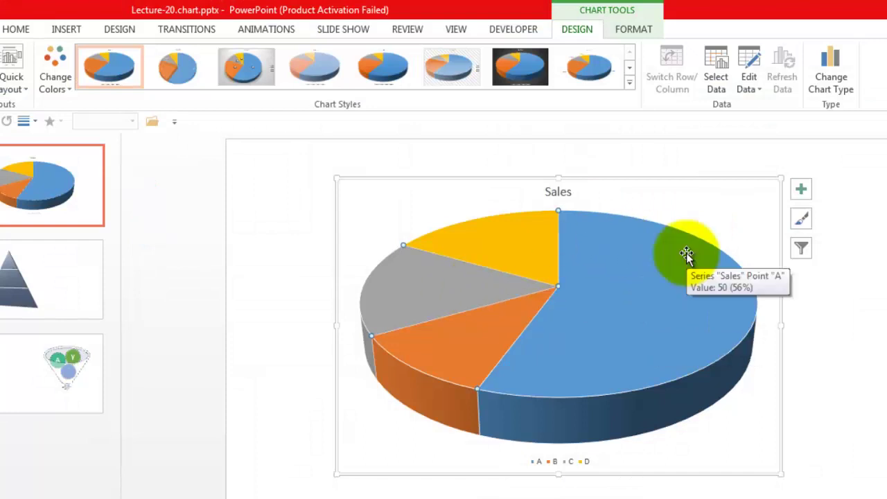
right_click(686, 253)
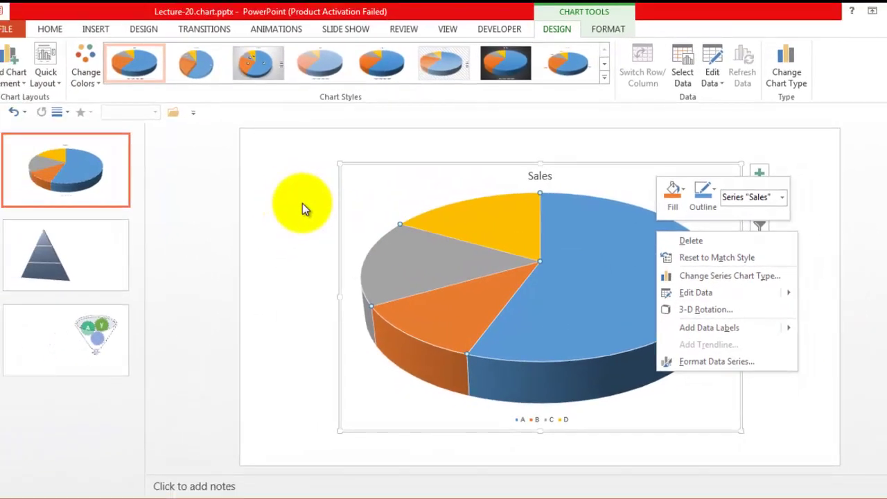
left_click(89, 75)
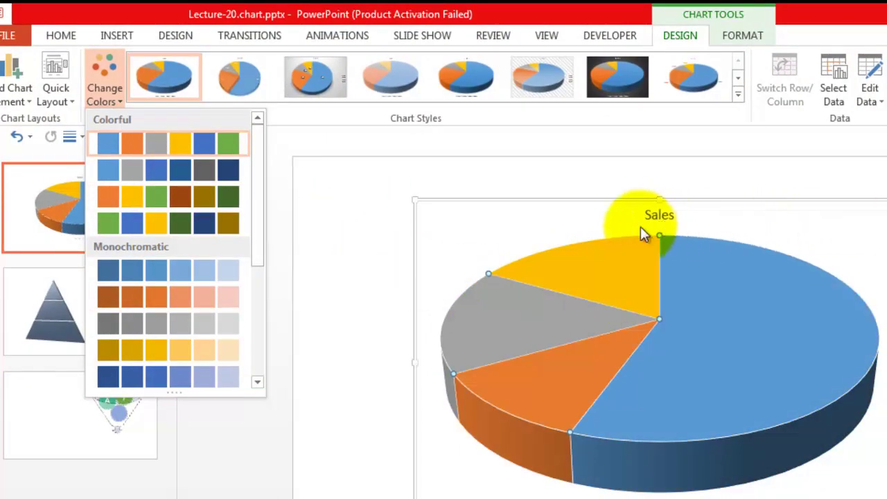
mouse_move(614, 225)
left_mouse_down()
mouse_move(711, 222)
mouse_move(573, 202)
mouse_move(600, 234)
mouse_move(668, 235)
left_mouse_up()
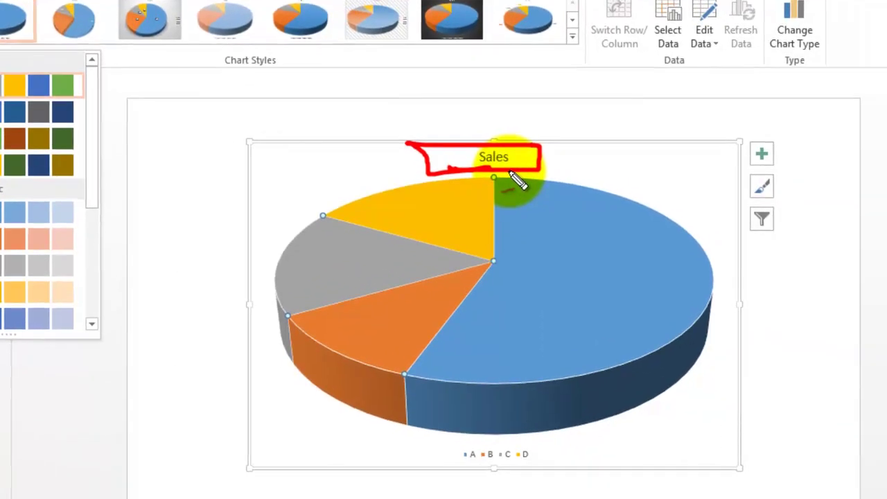
mouse_move(775, 119)
left_mouse_down()
mouse_move(762, 233)
mouse_move(804, 212)
mouse_move(759, 129)
left_mouse_up()
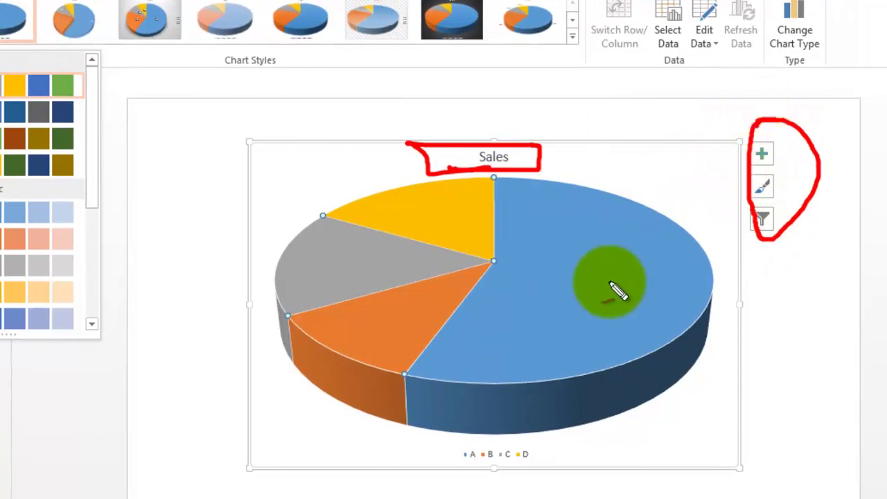
left_click_drag(549, 299, 561, 288)
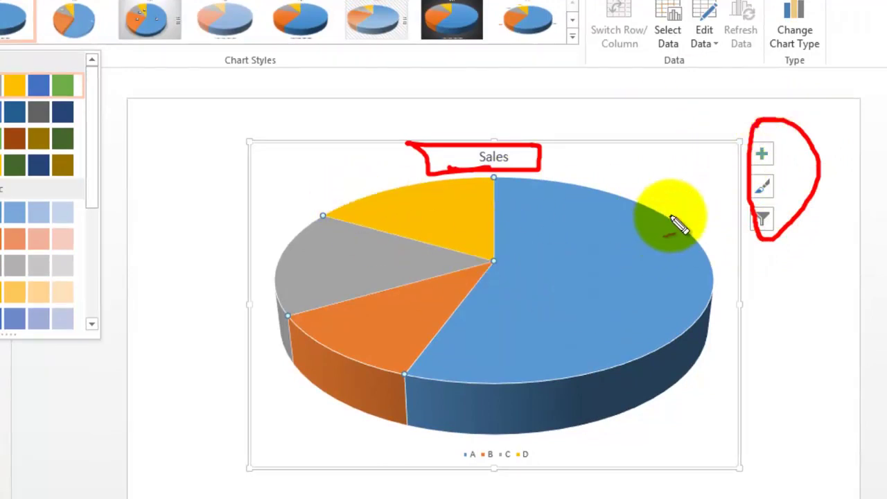
key("Escape")
mouse_move(603, 277)
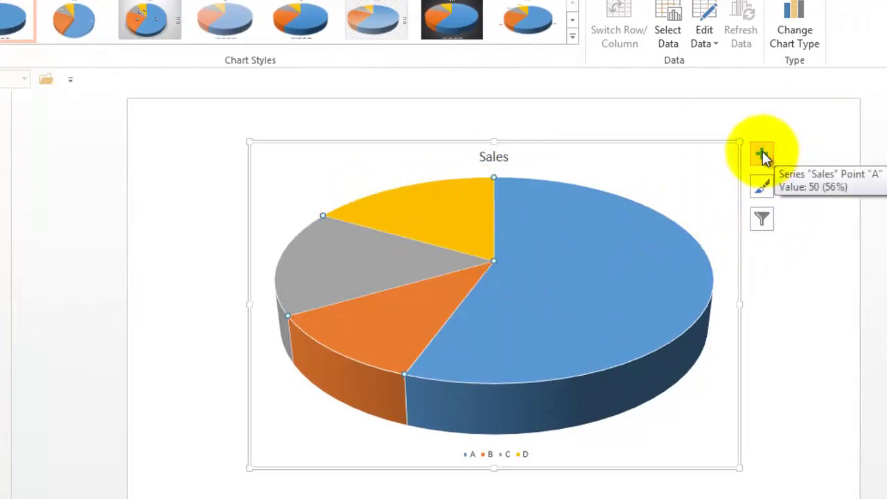
left_click(762, 151)
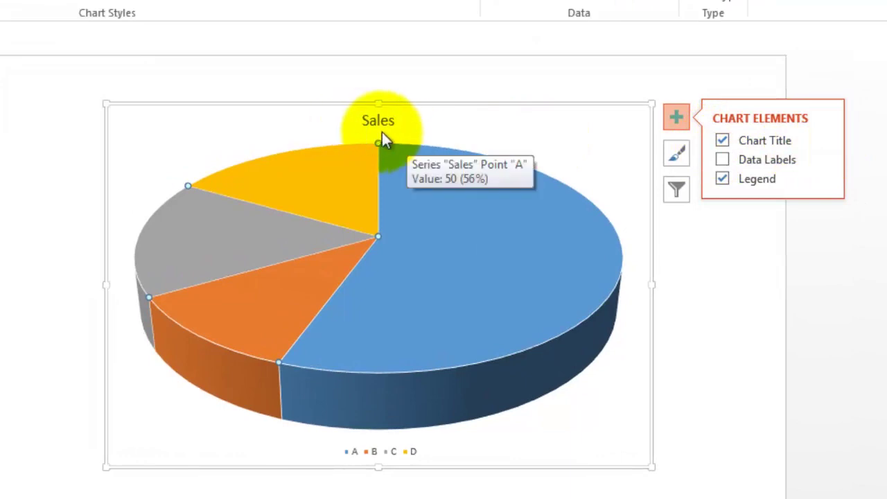
left_click(724, 144)
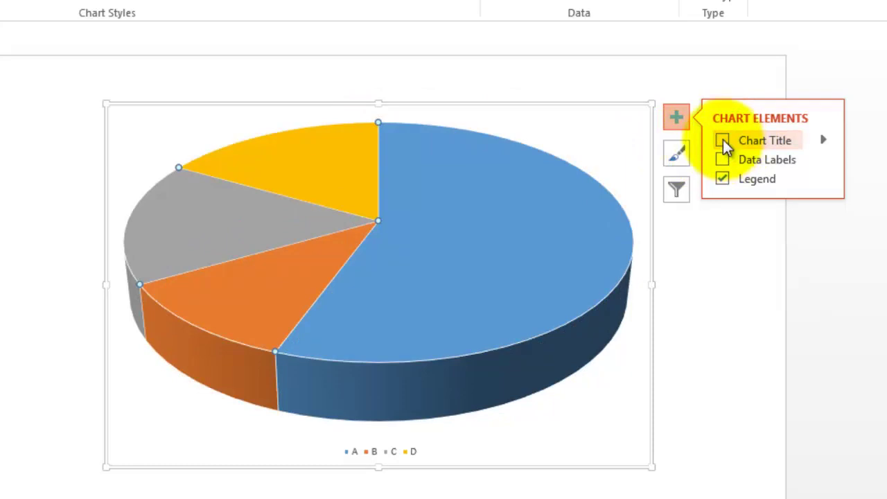
left_click(724, 140)
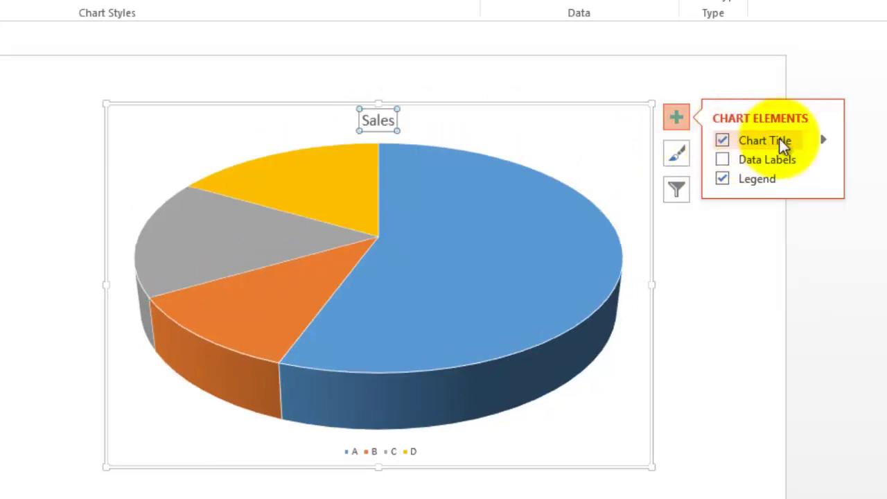
left_click(824, 140)
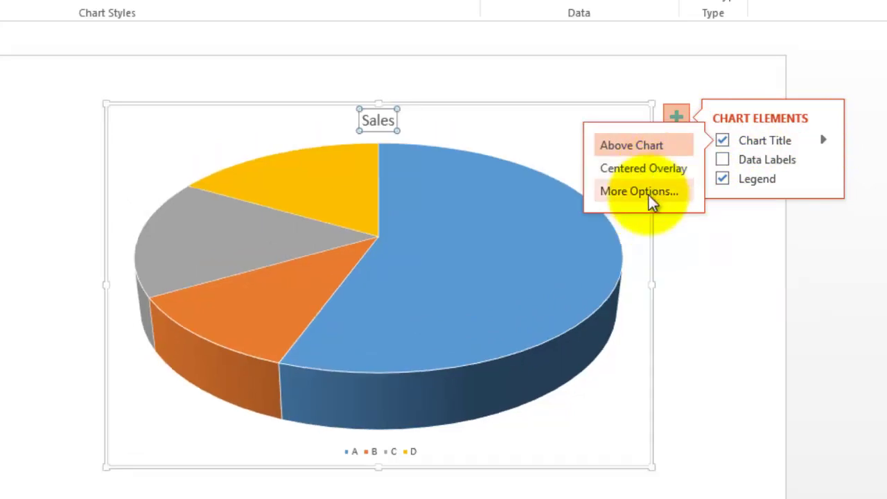
left_click(640, 191)
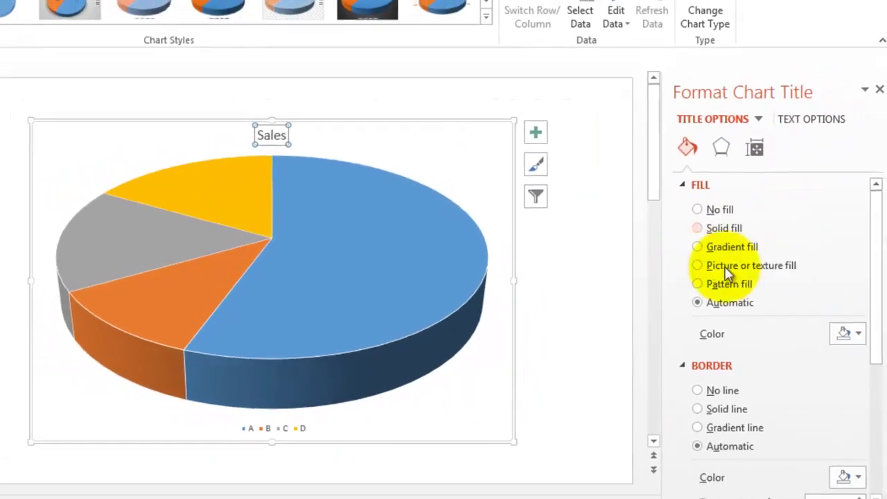
scroll(748, 397, "down", 2)
scroll(748, 397, "up", 1)
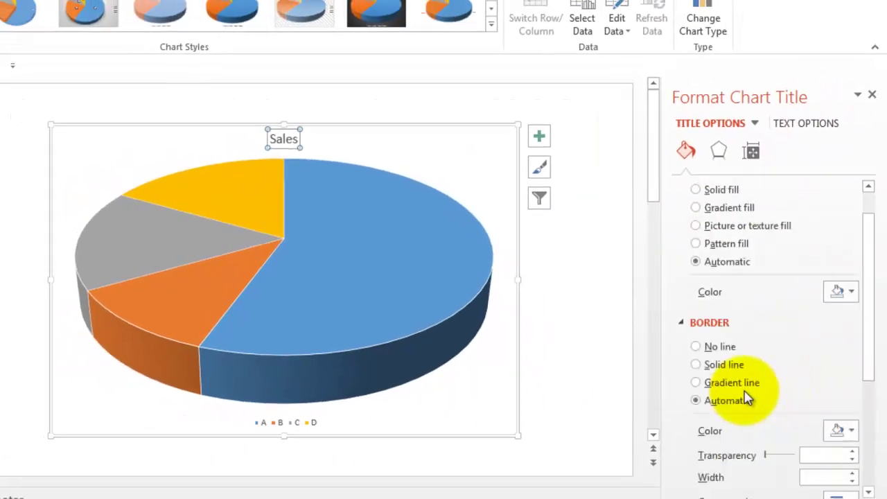
scroll(748, 396, "up", 1)
left_click(872, 93)
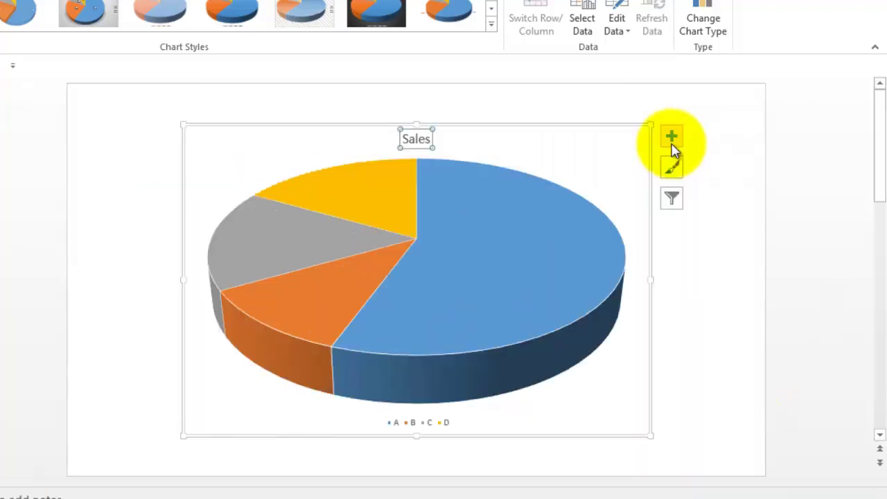
In Chart Elements, show data labels on the slices and remove the legend.
left_click(673, 142)
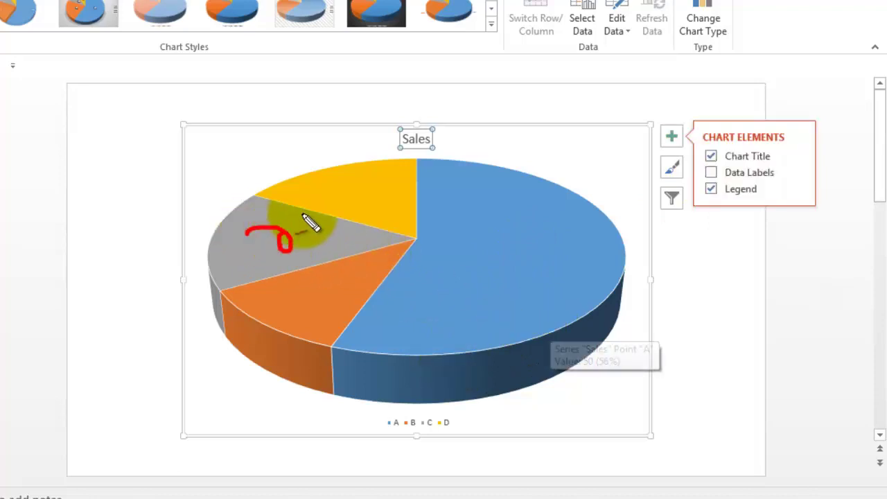
left_click_drag(305, 219, 416, 200)
key("Escape")
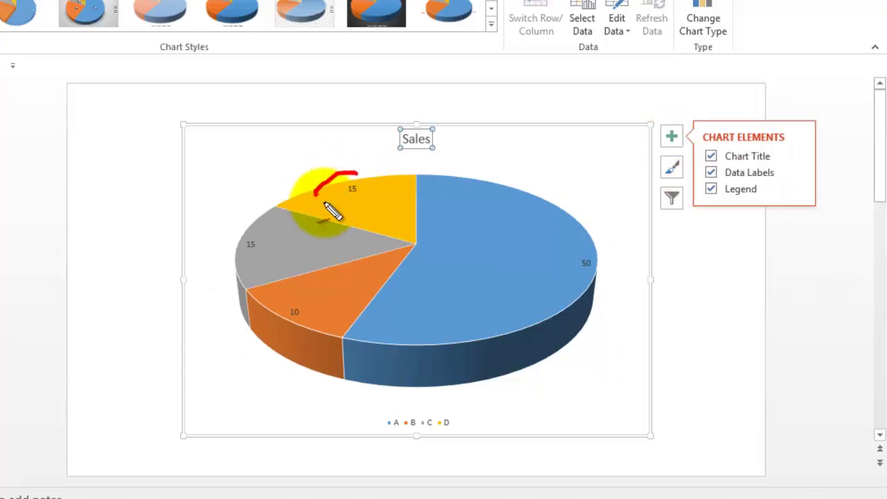
left_click_drag(333, 212, 337, 188)
left_click_drag(278, 232, 274, 239)
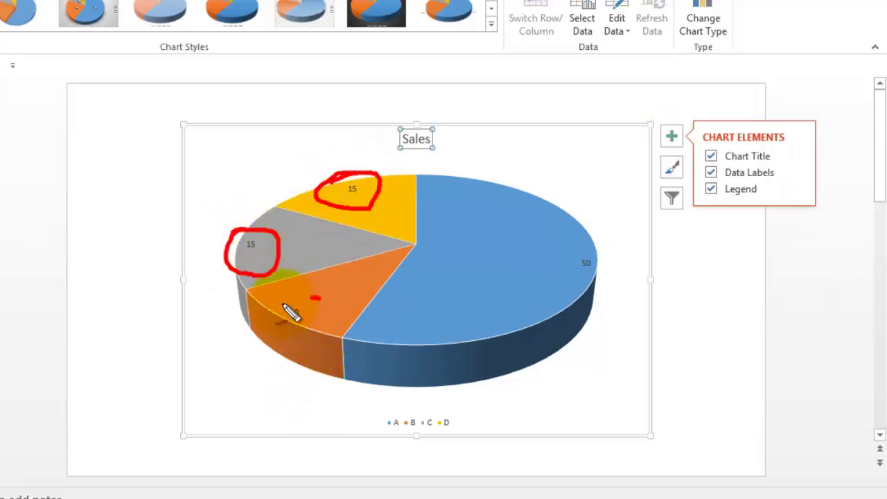
left_click_drag(333, 331, 324, 301)
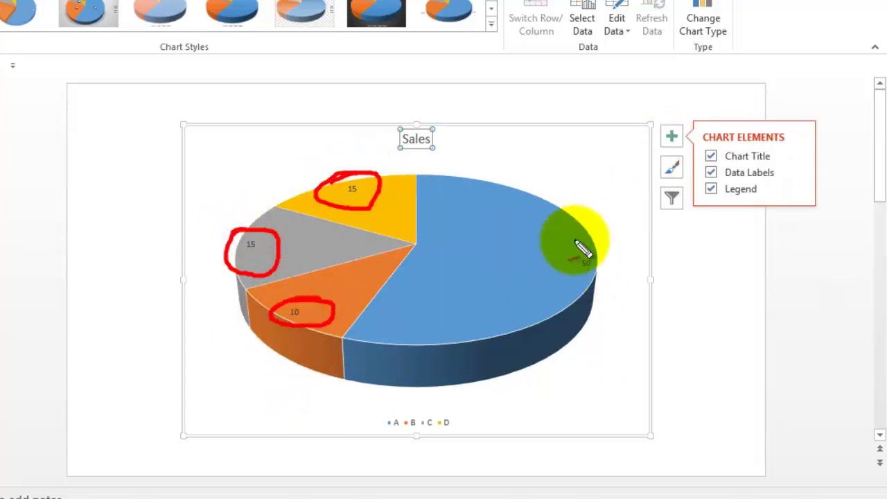
key("Escape")
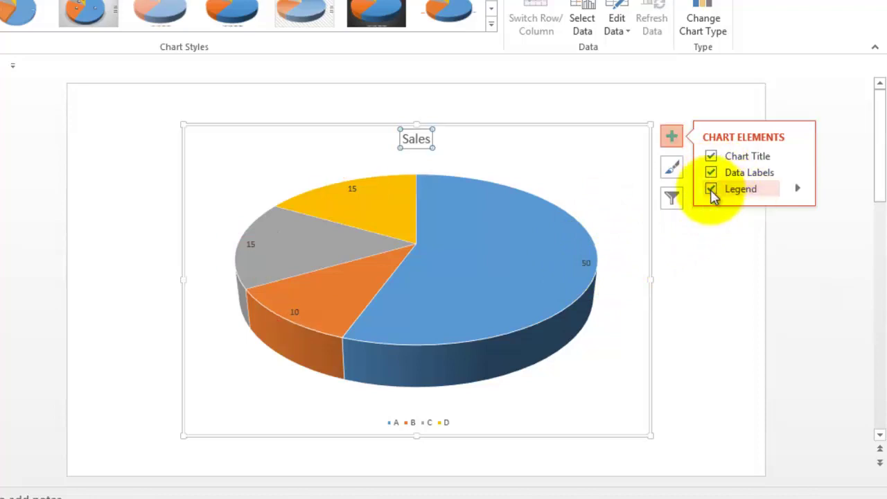
left_click(712, 189)
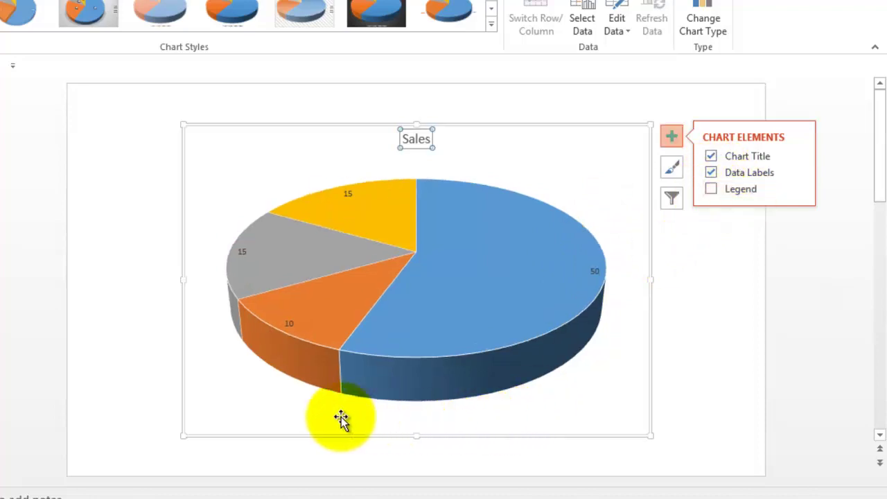
key("ctrl+p")
mouse_move(272, 409)
left_mouse_down()
mouse_move(303, 440)
mouse_move(278, 402)
left_mouse_up()
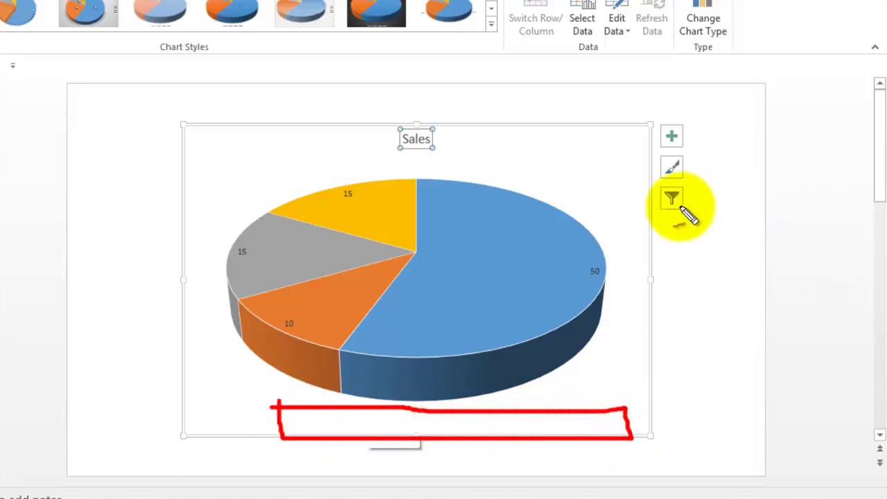
key("Escape")
Restore the legend and keep its position on the Right.
left_click(671, 136)
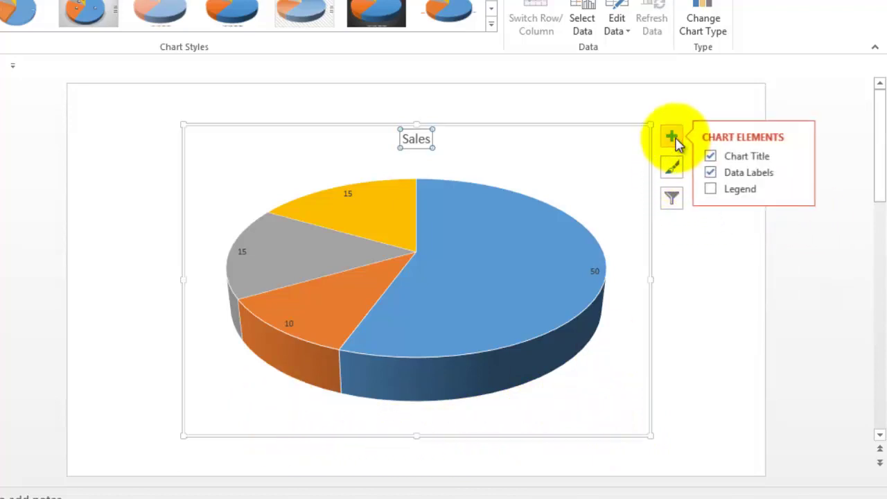
left_click(714, 190)
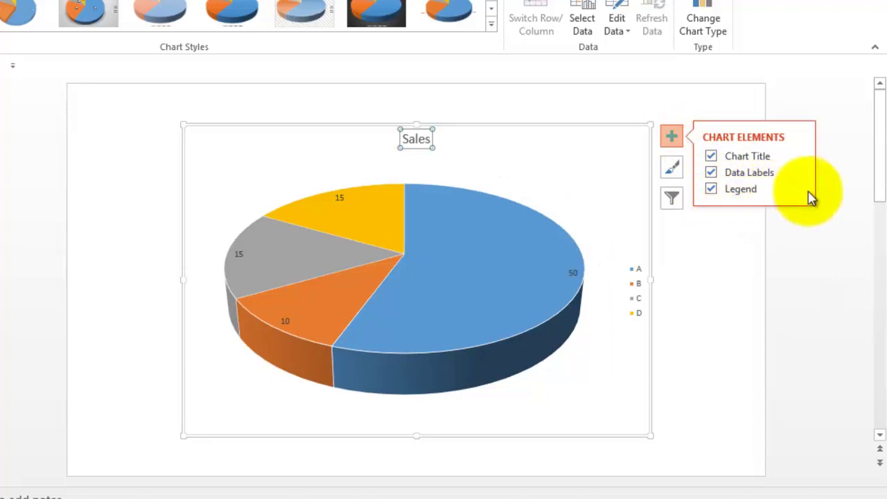
left_click(798, 190)
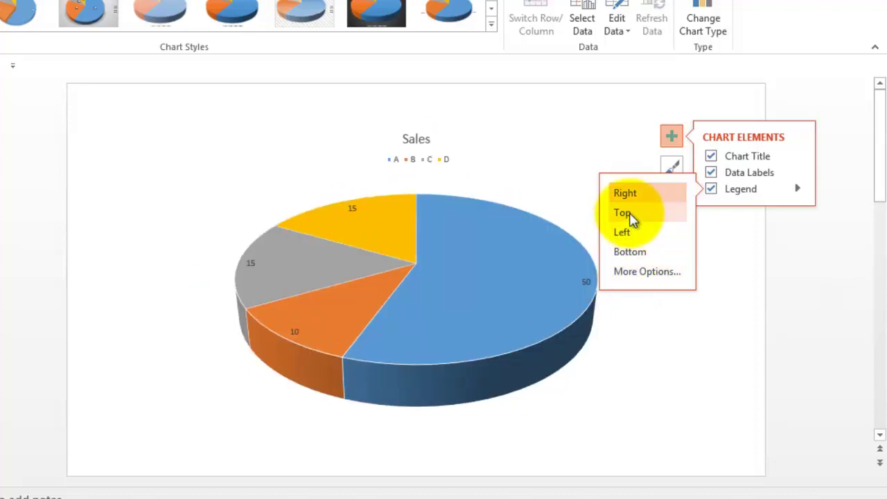
key("Escape")
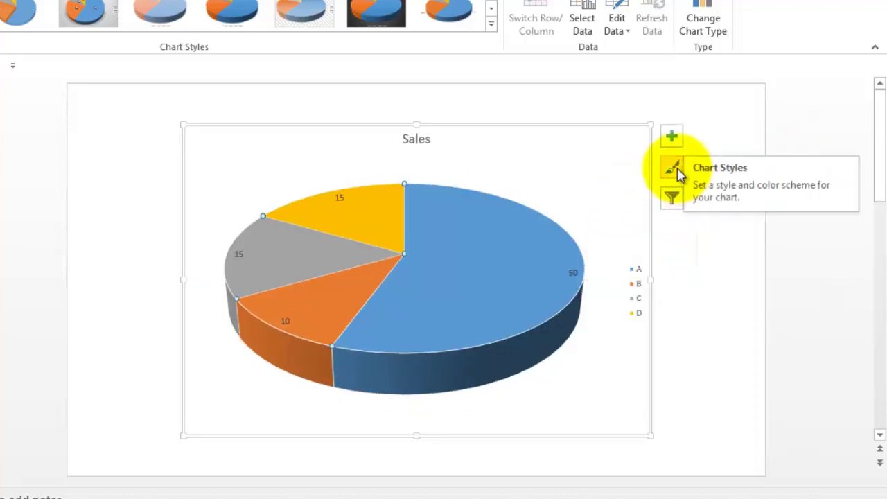
left_click(676, 171)
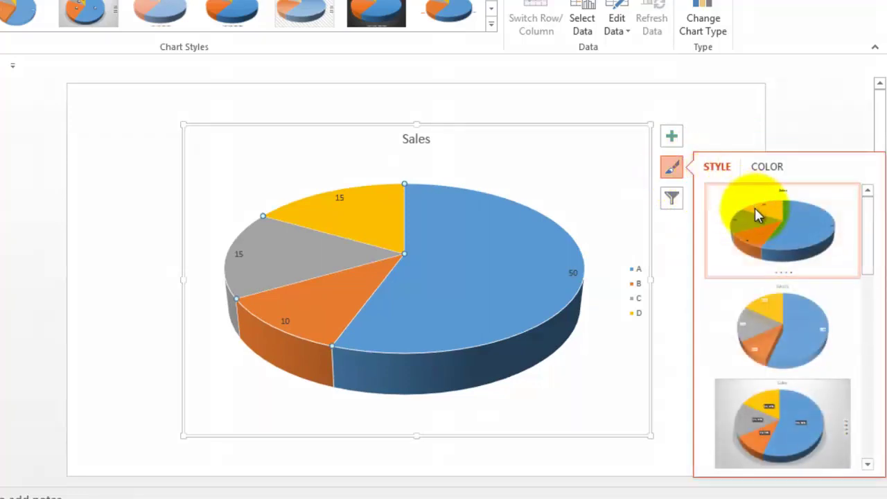
scroll(802, 333, "down", 3)
scroll(802, 335, "down", 2)
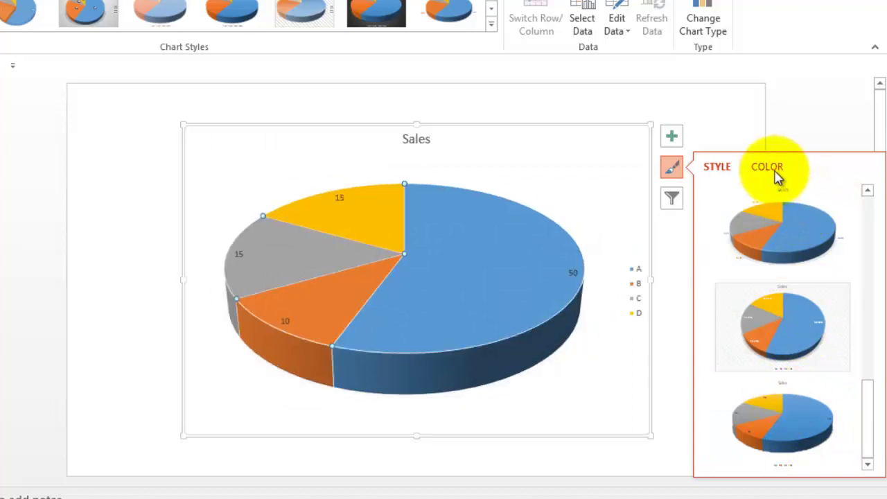
left_click(768, 167)
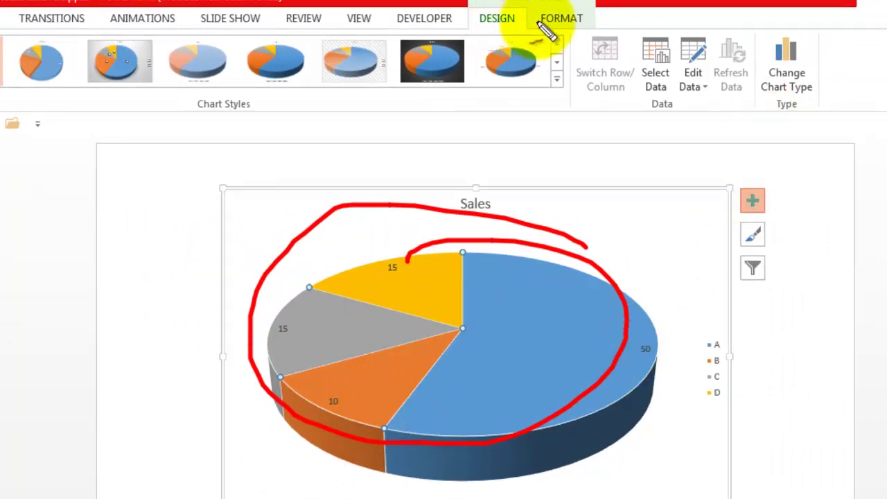
Change the Sales chart type to a doughnut chart.
left_click(559, 21)
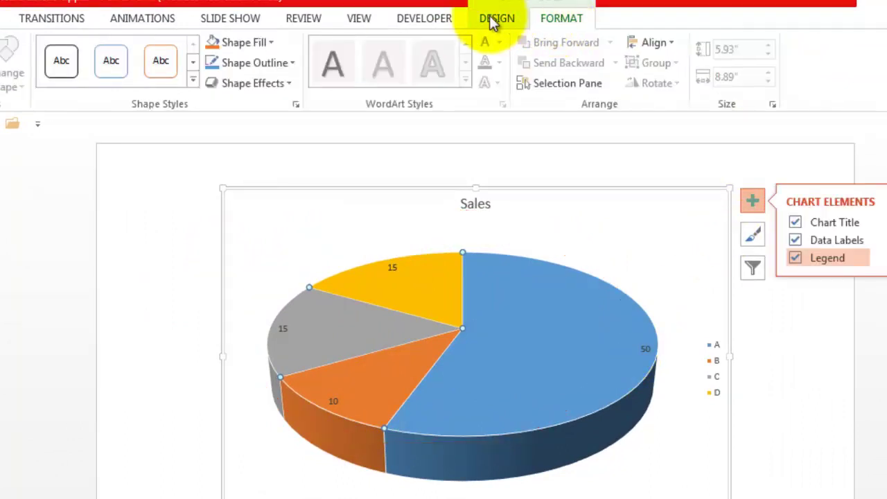
left_click(492, 20)
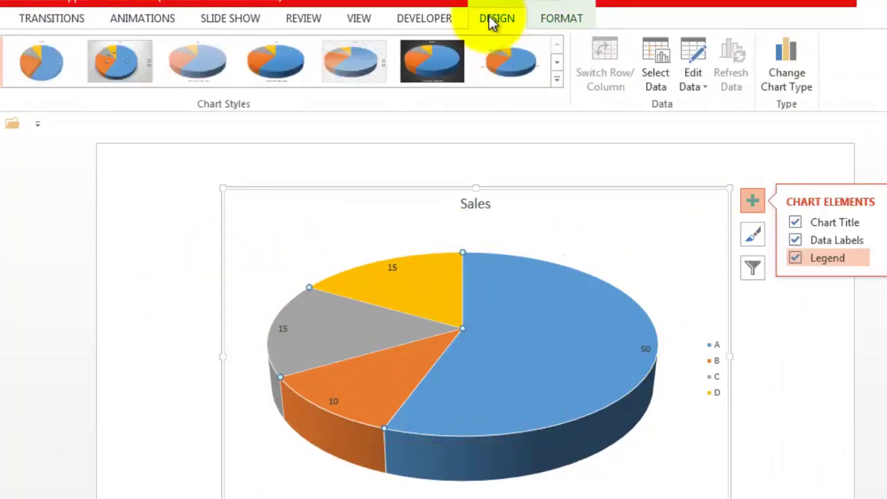
left_click(804, 87)
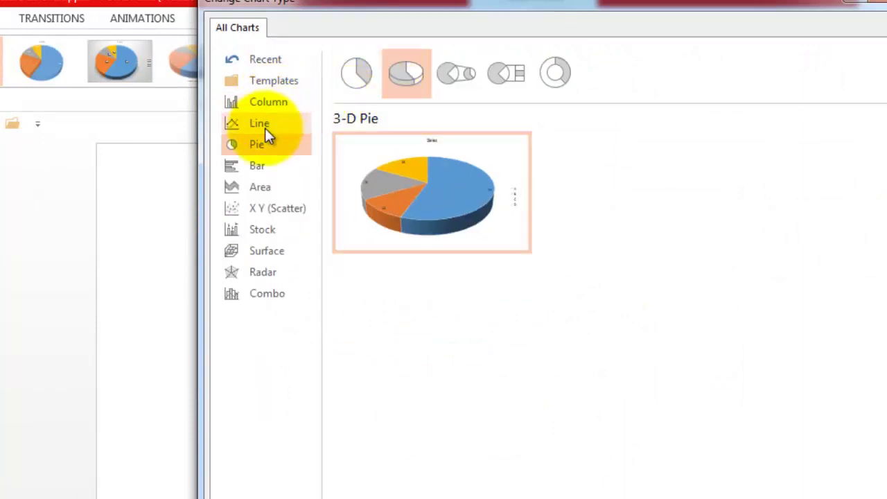
double_click(558, 73)
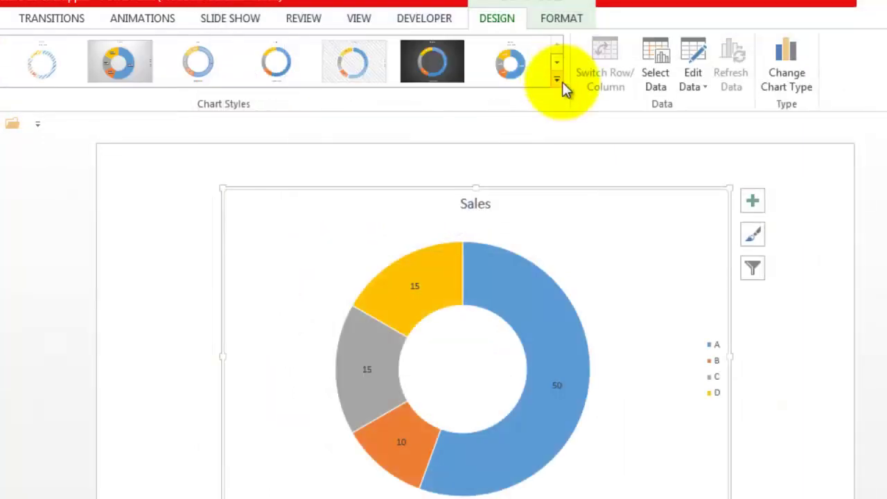
Switch to a 100% Stacked Column chart, then undo twice to restore the 3-D pie.
left_click(796, 78)
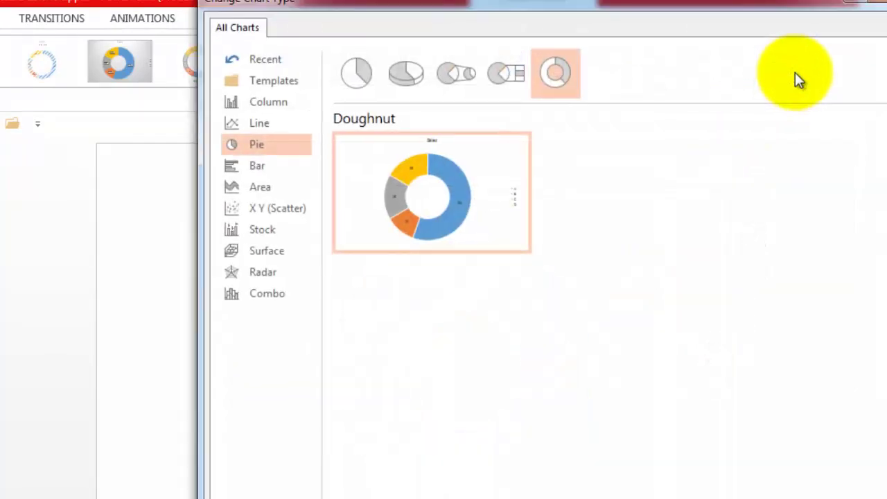
left_click(254, 105)
left_click(374, 80)
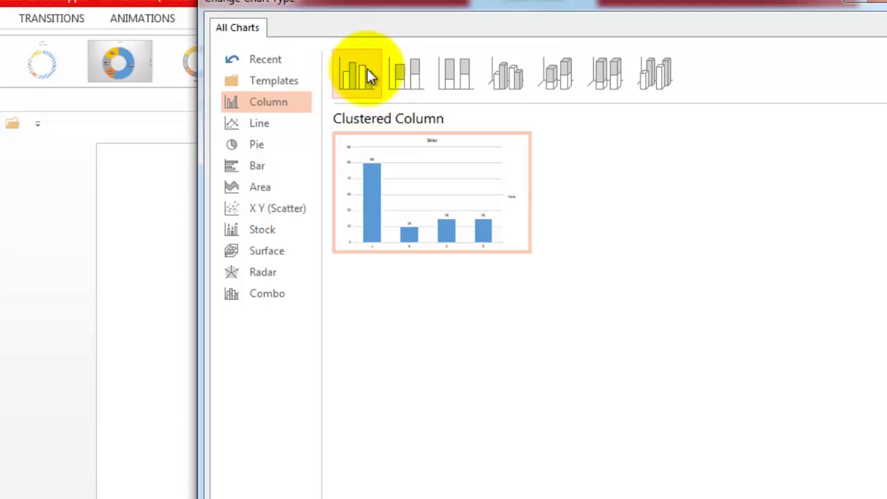
double_click(453, 79)
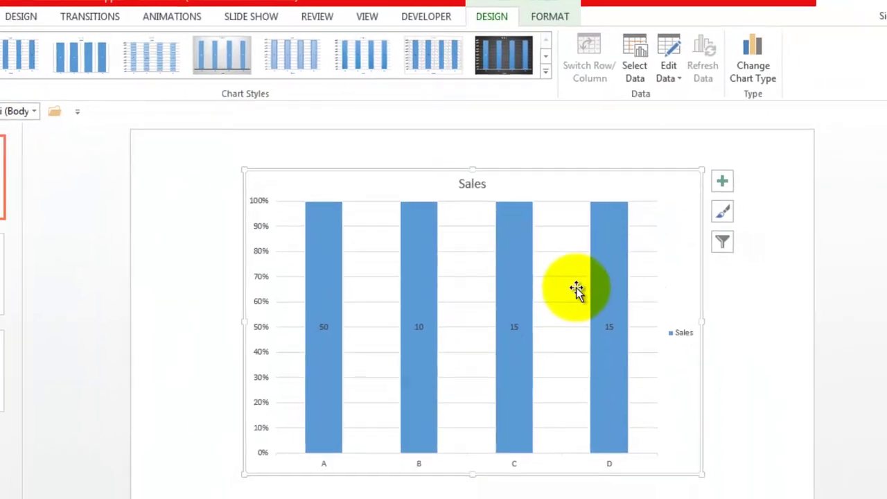
mouse_move(511, 346)
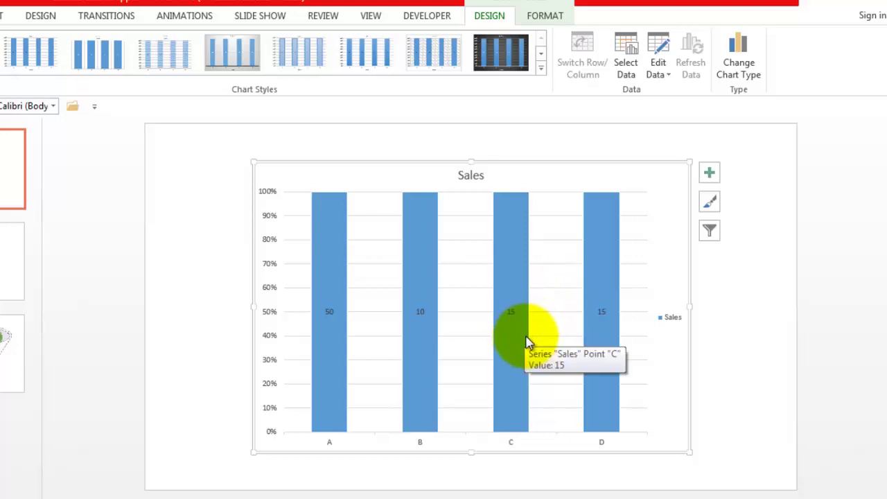
key("ctrl+z")
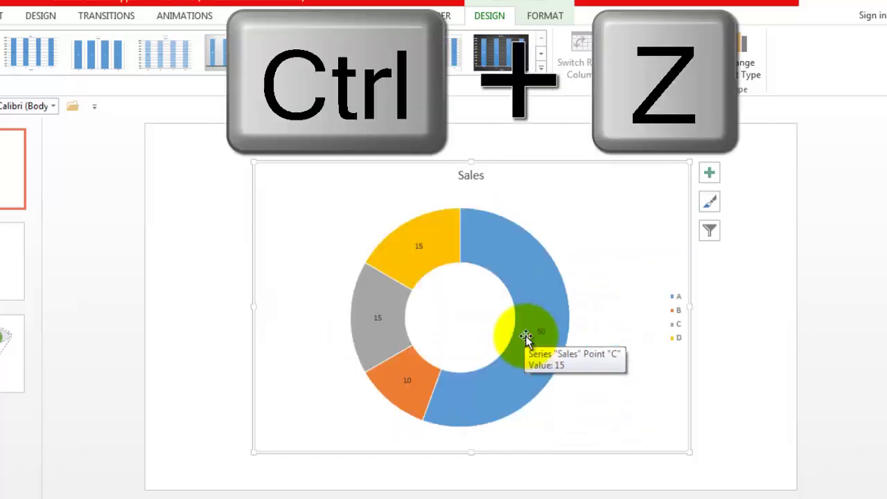
key("ctrl+z")
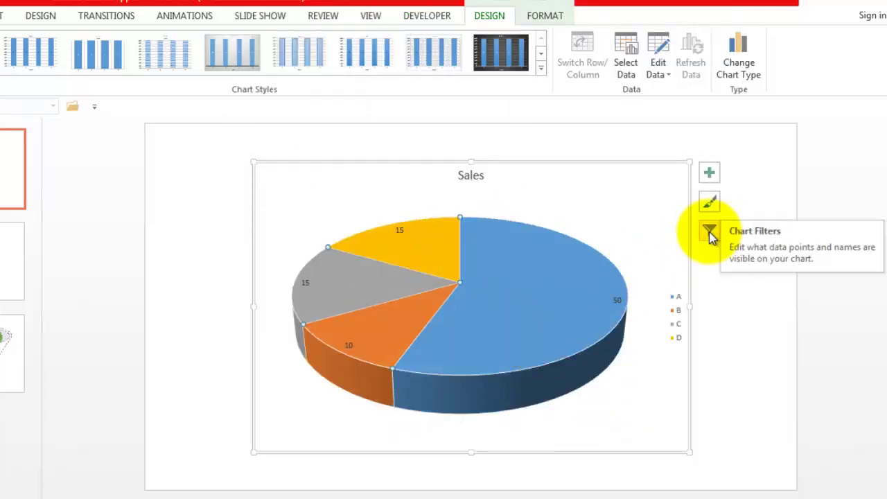
Filter category A out of the pie with Chart Filters, then view the filter's Names tab.
left_click(709, 231)
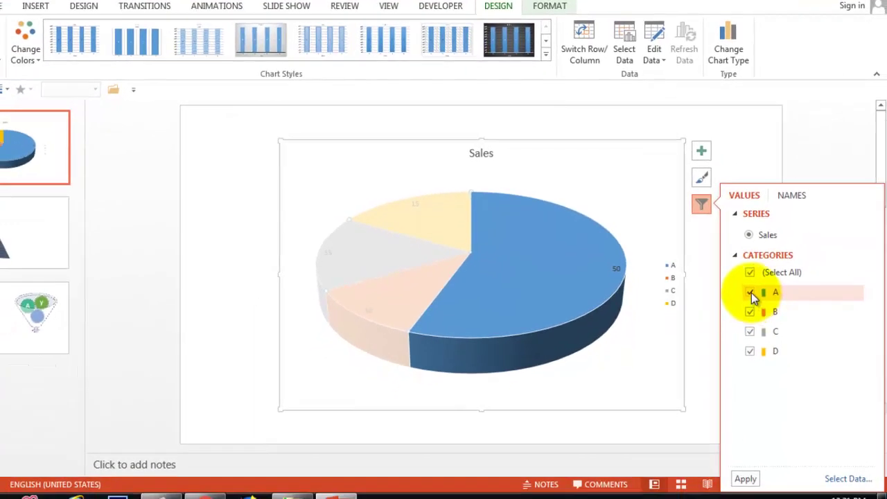
left_click(751, 292)
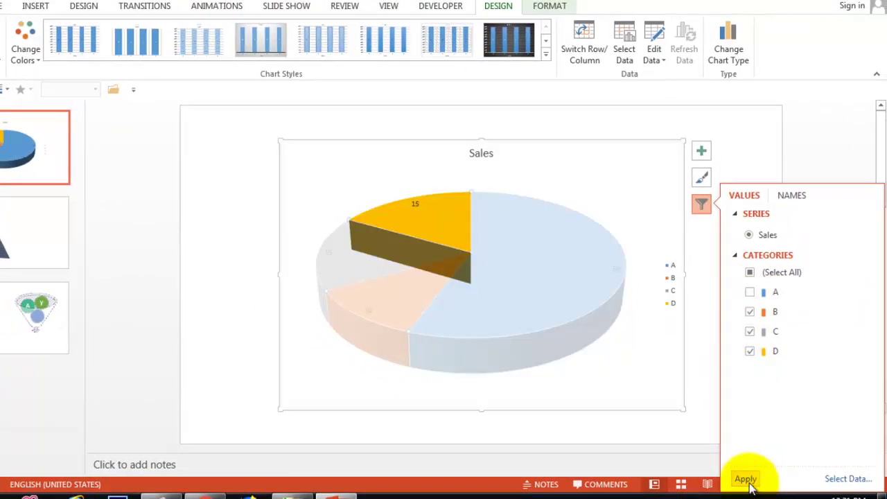
left_click(746, 479)
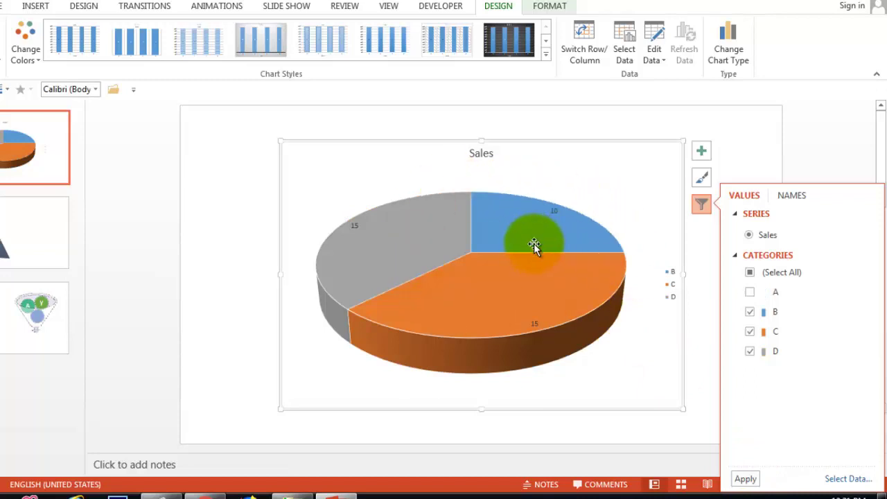
mouse_move(567, 220)
left_mouse_down()
mouse_move(440, 228)
mouse_move(521, 284)
mouse_move(460, 208)
left_mouse_up()
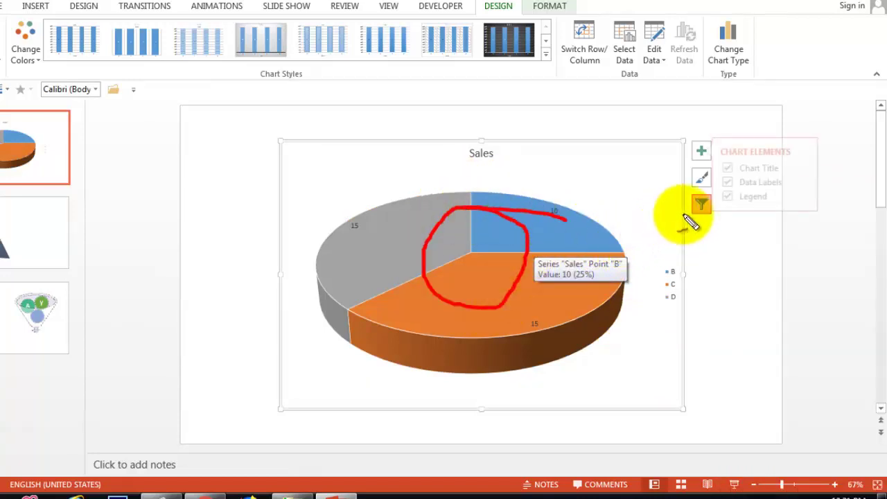
key("Escape")
left_click(707, 205)
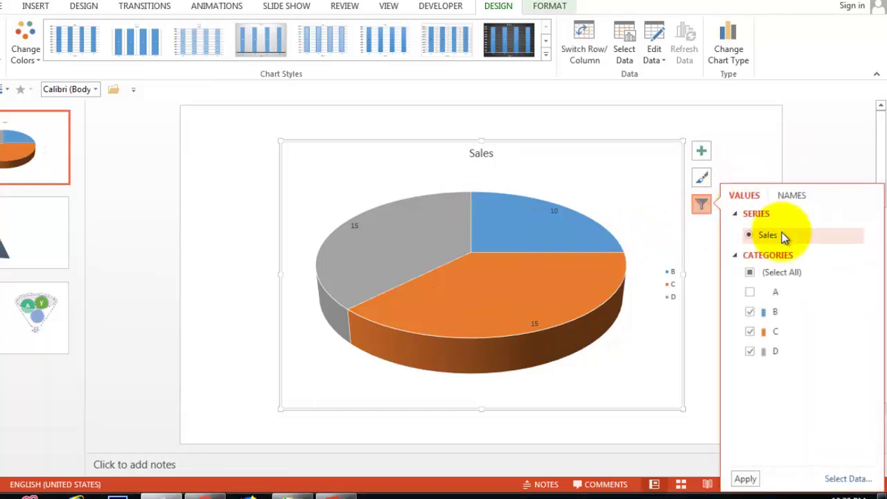
left_click(793, 195)
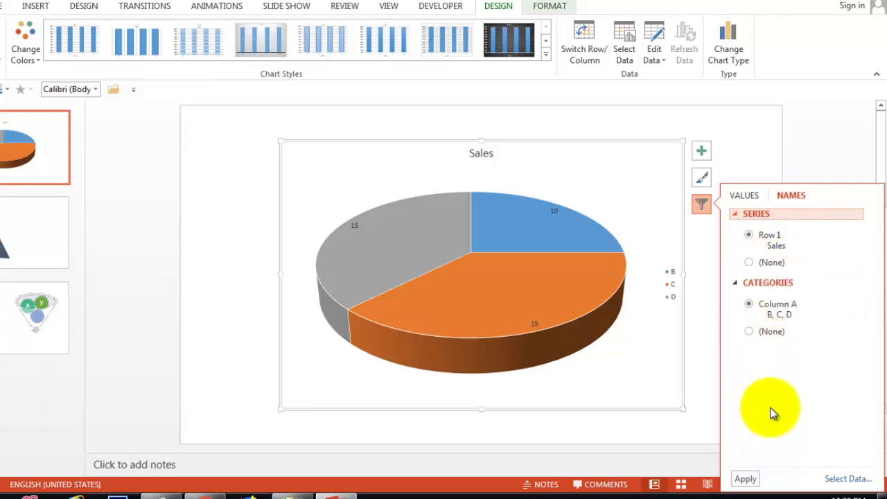
mouse_move(555, 222)
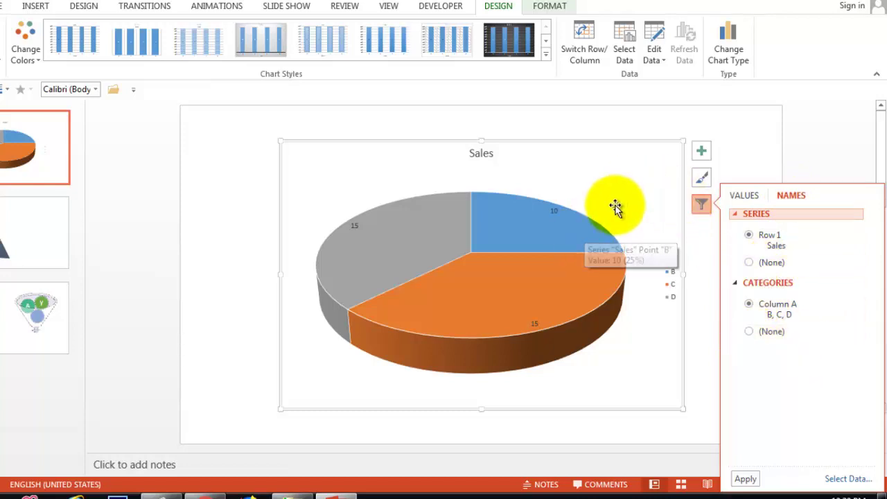
Close the filter panel and apply a new style from the Chart Styles gallery.
left_click(615, 209)
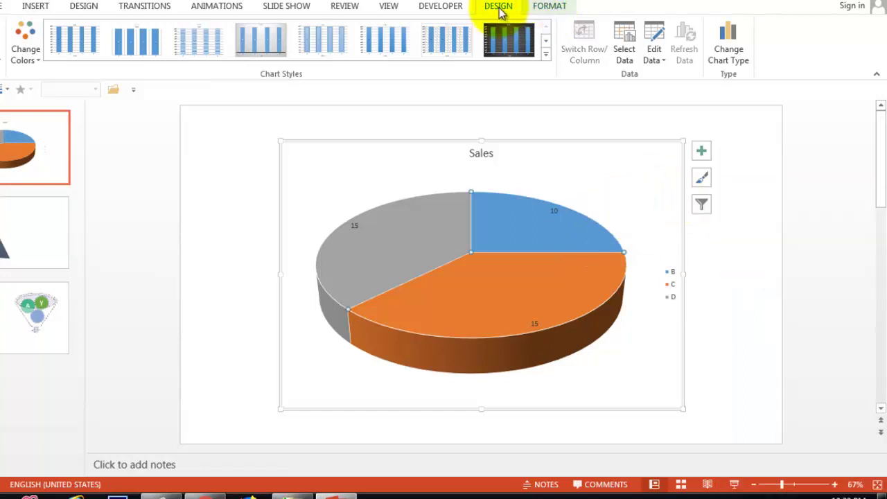
left_click(544, 56)
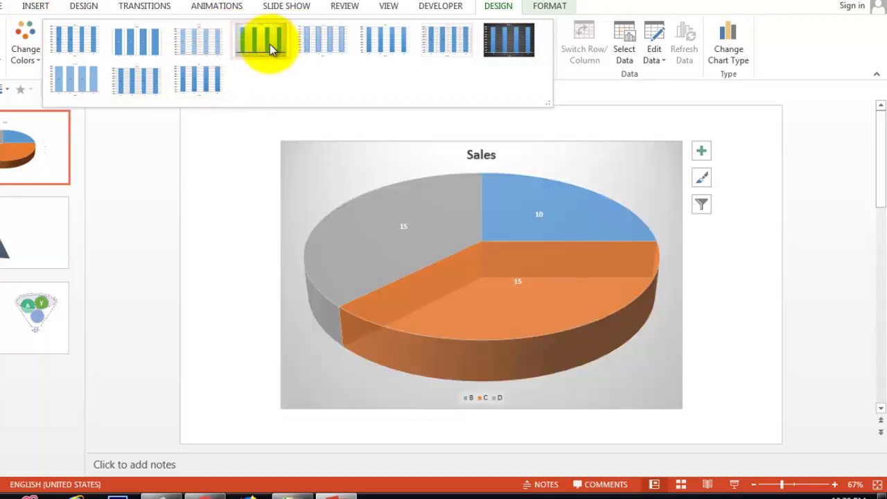
left_click(382, 42)
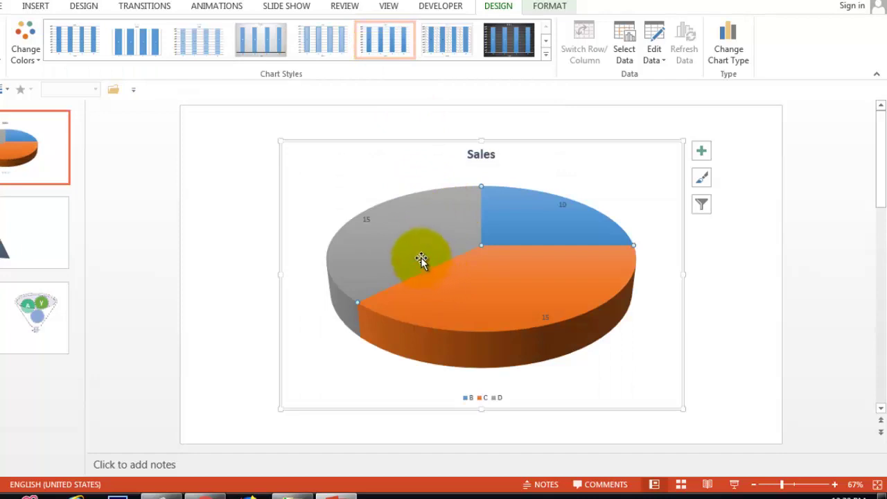
left_click_drag(427, 230, 360, 244)
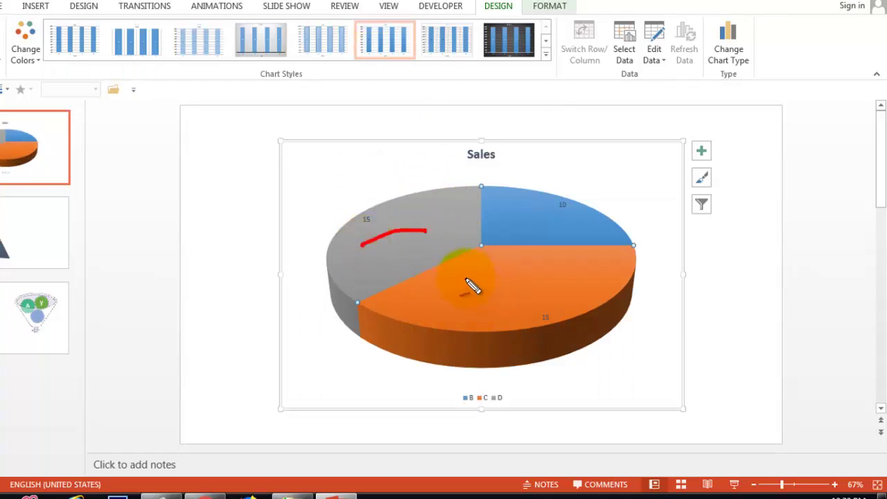
left_click_drag(465, 278, 479, 342)
left_click_drag(511, 218, 563, 197)
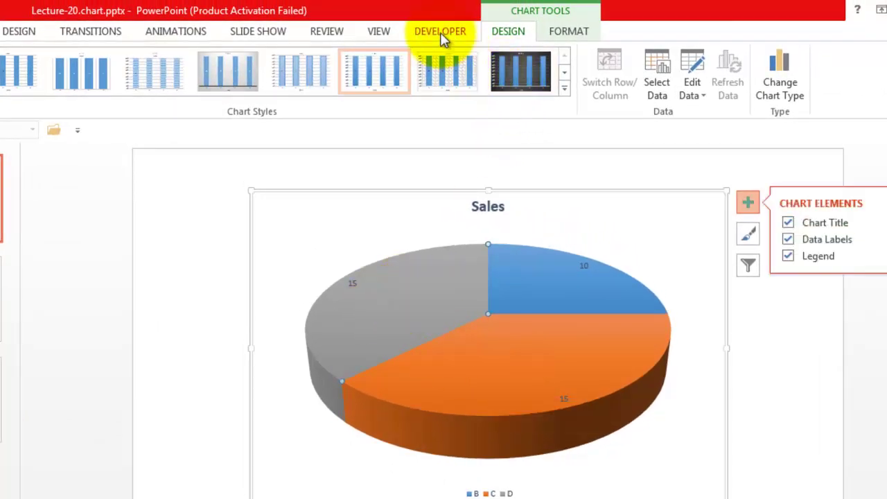
Fill slice D of the Sales pie with black from Shape Fill on the Format tab.
left_click(574, 34)
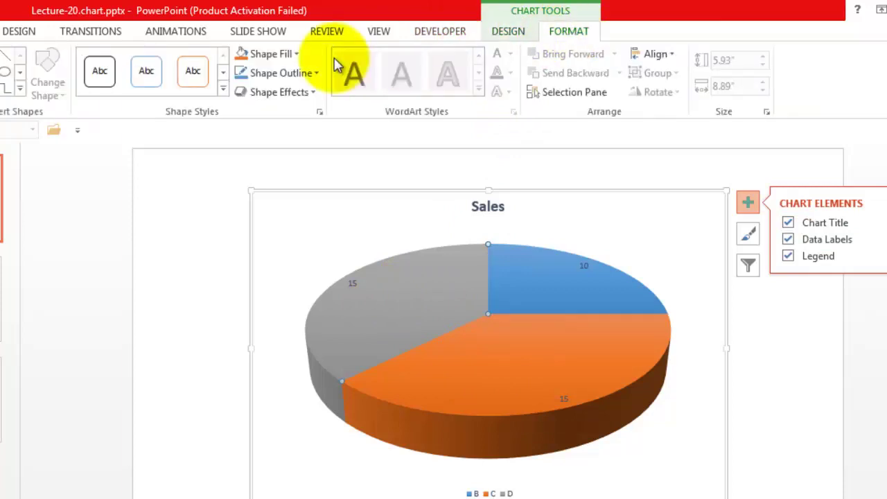
left_click(283, 56)
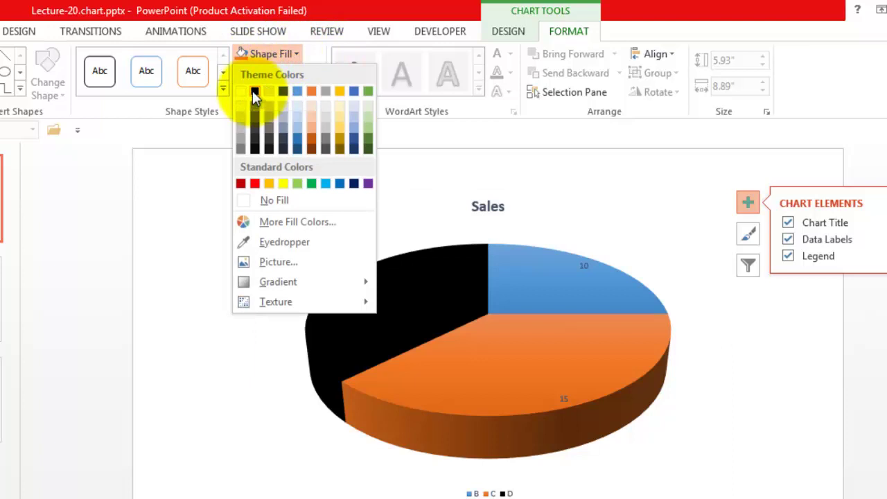
left_click(254, 93)
left_click(279, 94)
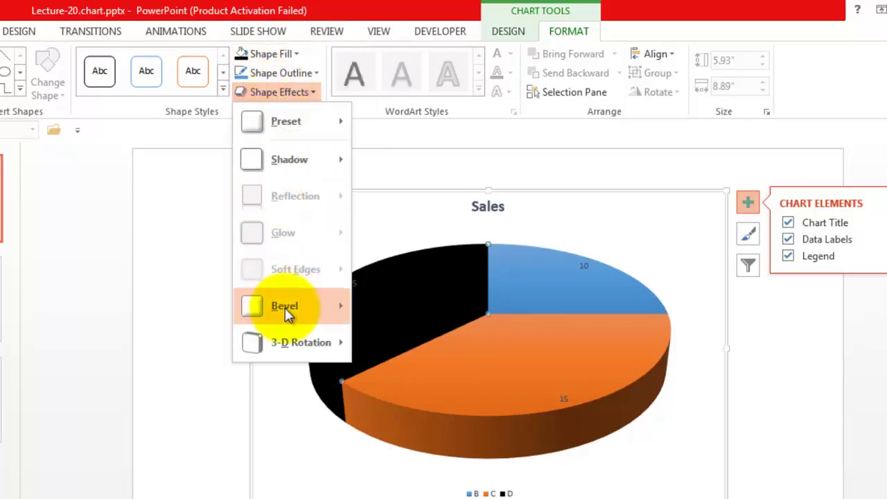
mouse_move(301, 343)
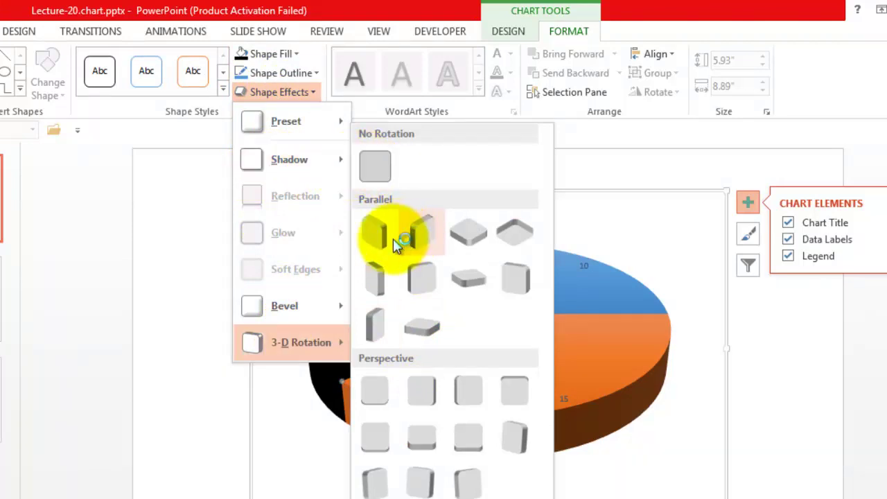
left_click(789, 373)
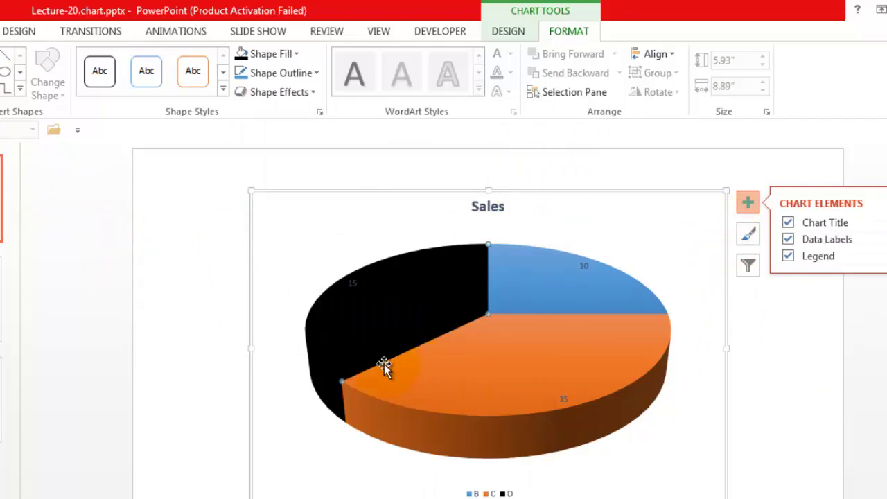
mouse_move(524, 391)
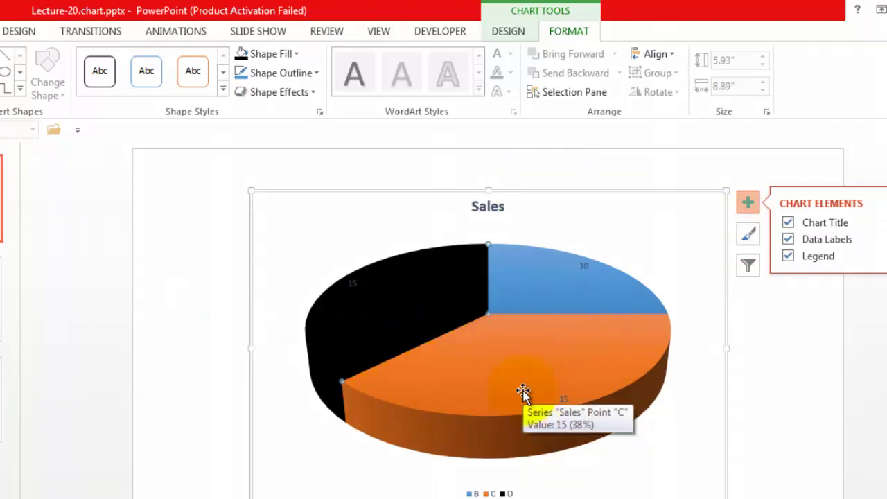
Drag slice B, valued 10, outward so it separates from the pie.
left_click(504, 361)
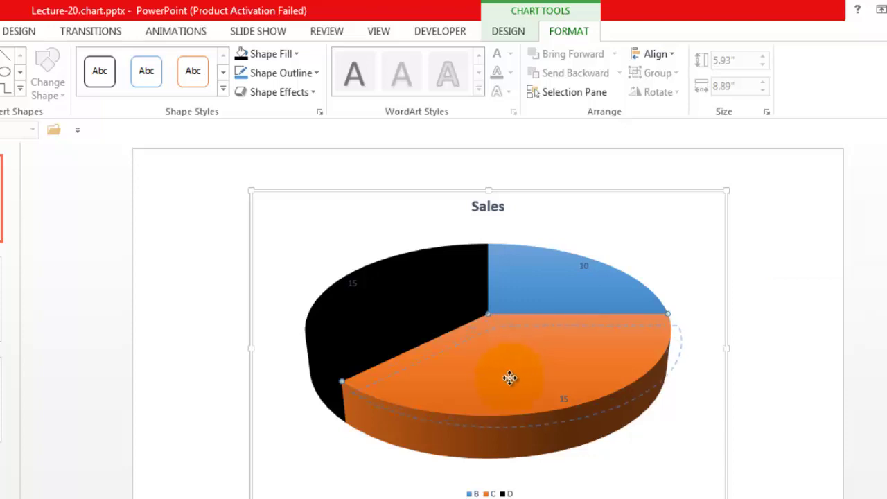
left_click_drag(512, 392, 511, 390)
left_click(575, 257)
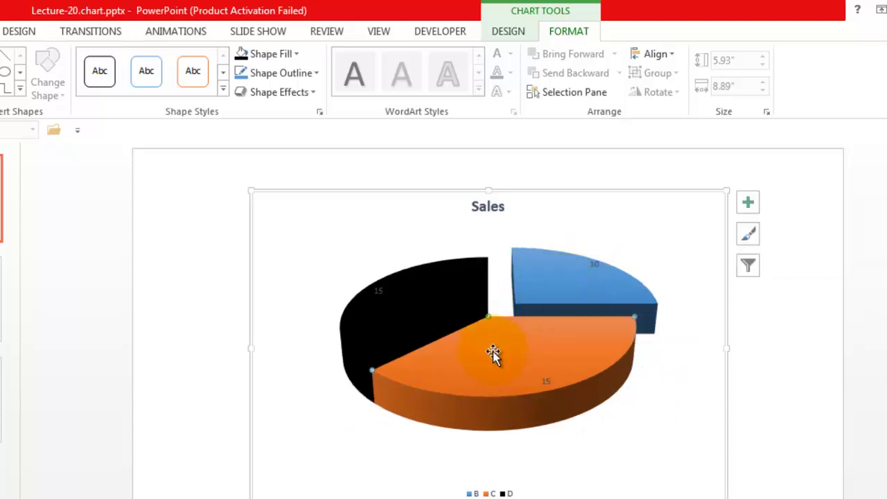
left_click(519, 353)
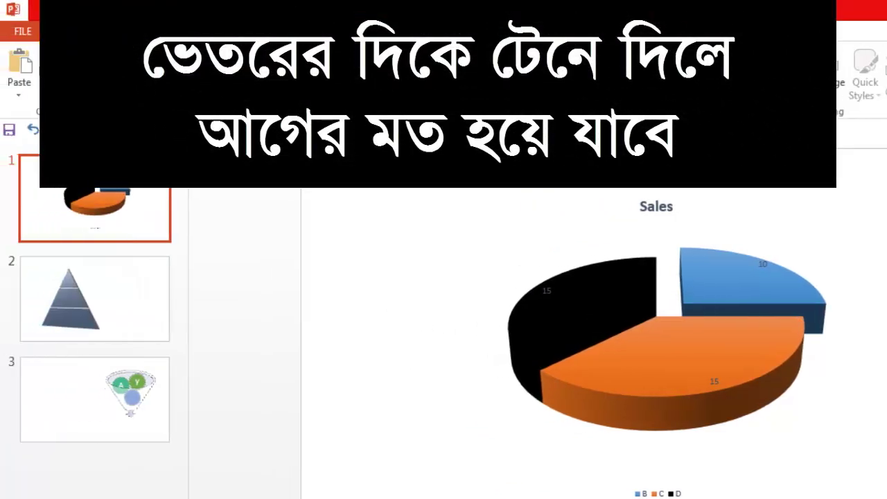
left_click(150, 95)
left_click(179, 318)
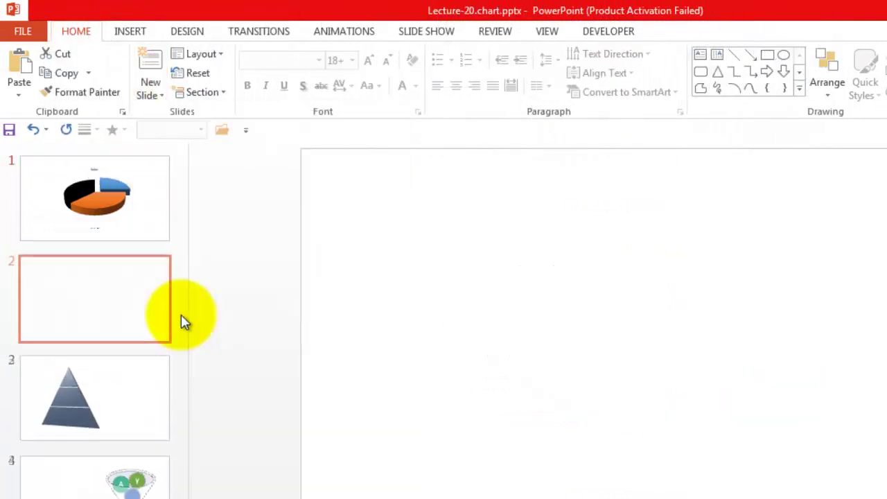
left_click(132, 32)
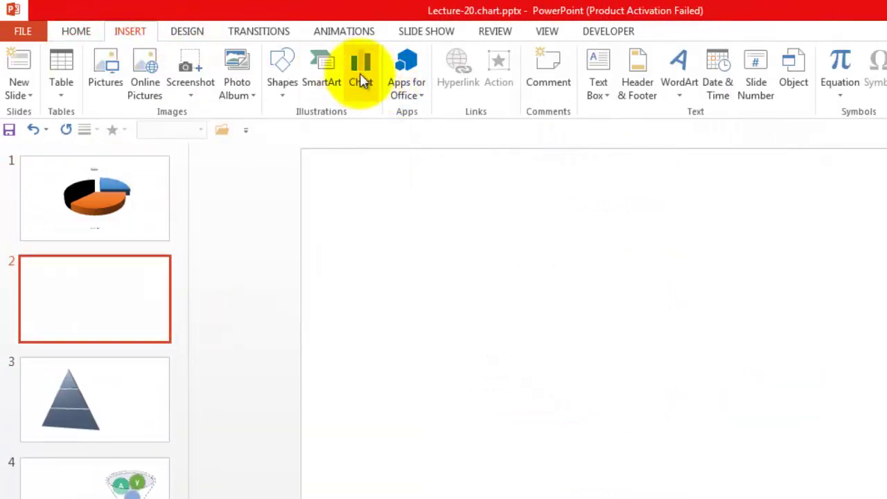
left_click(359, 75)
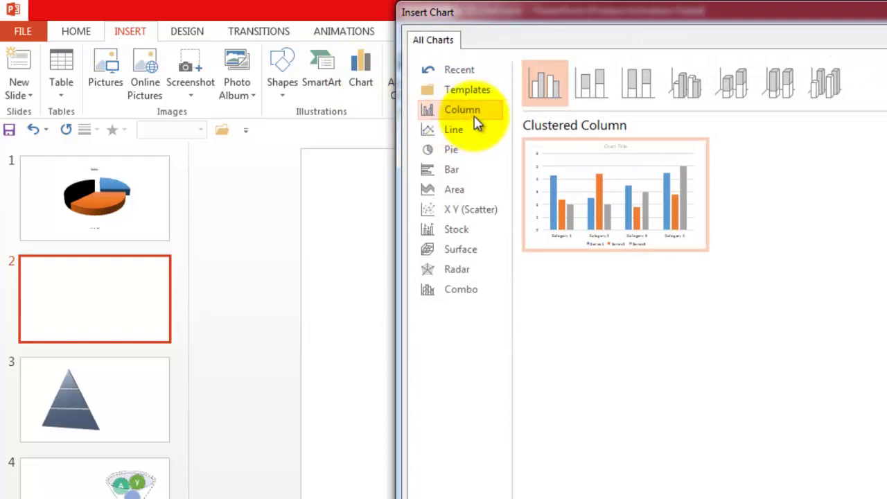
double_click(552, 96)
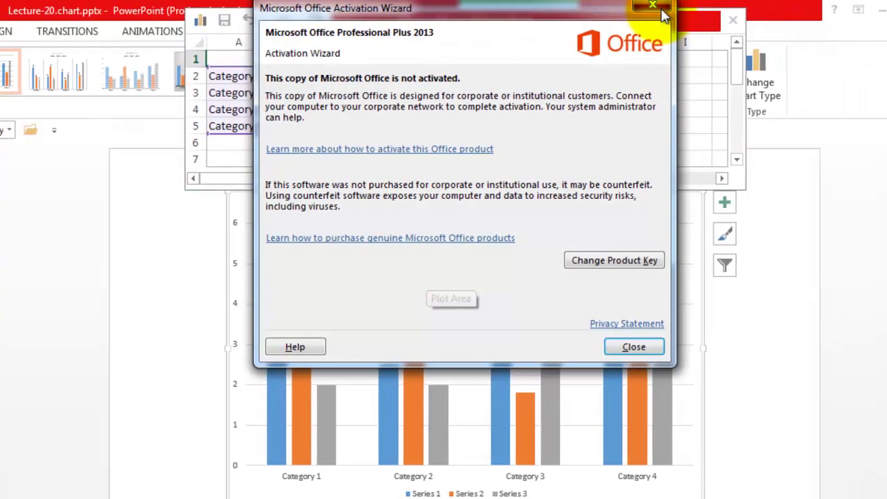
left_click(655, 9)
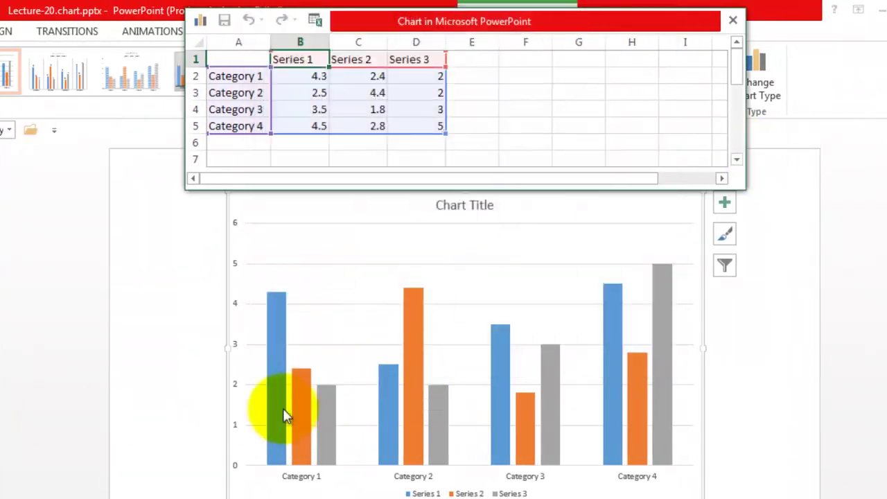
left_click_drag(247, 358, 475, 349)
left_click_drag(657, 405, 357, 414)
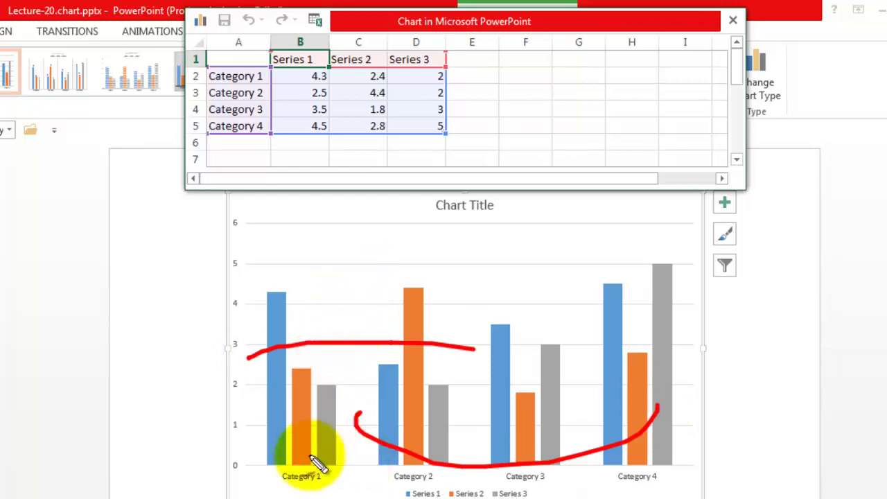
left_click_drag(294, 439, 375, 446)
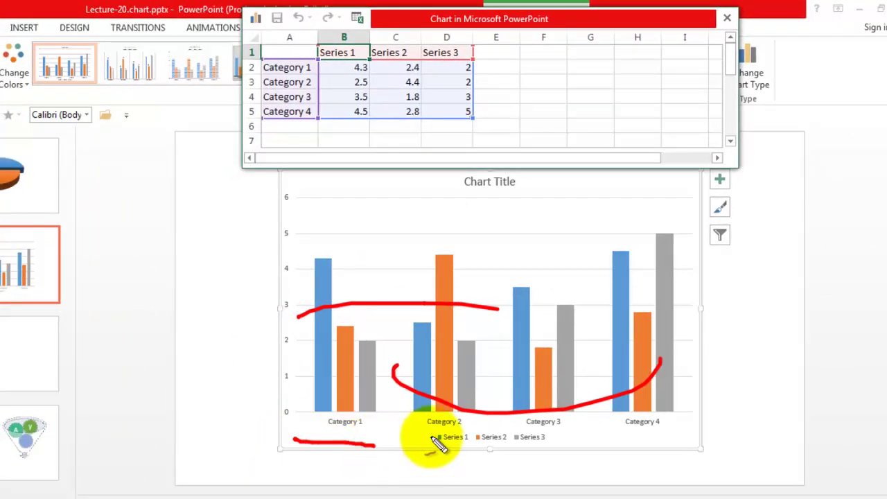
left_click_drag(427, 437, 462, 437)
left_click_drag(522, 437, 571, 438)
left_click_drag(646, 437, 683, 439)
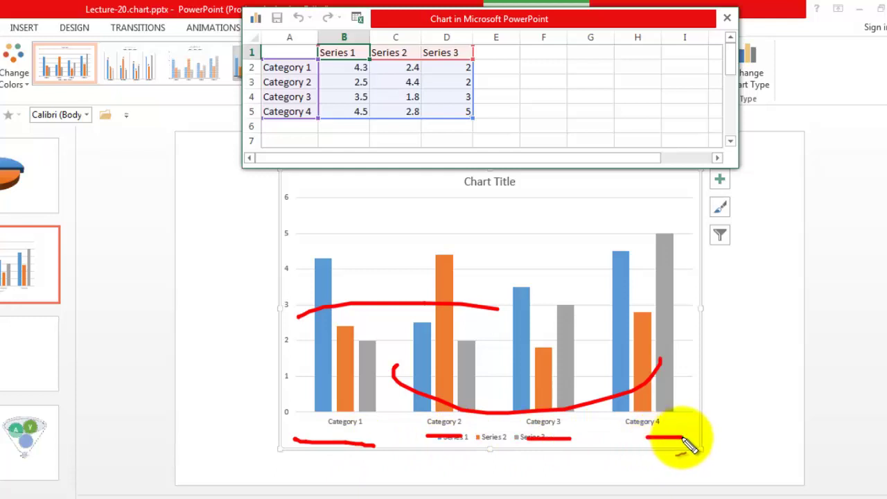
left_click_drag(457, 31, 457, 147)
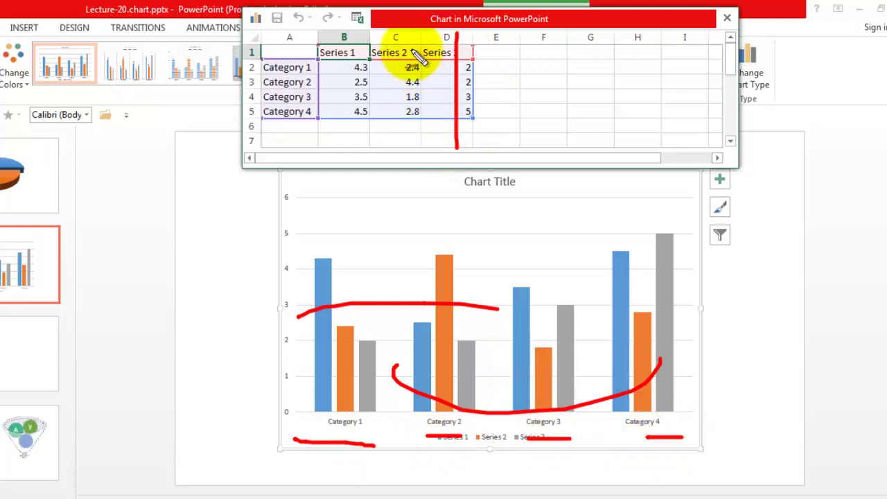
left_click_drag(413, 47, 415, 137)
left_click_drag(357, 49, 357, 76)
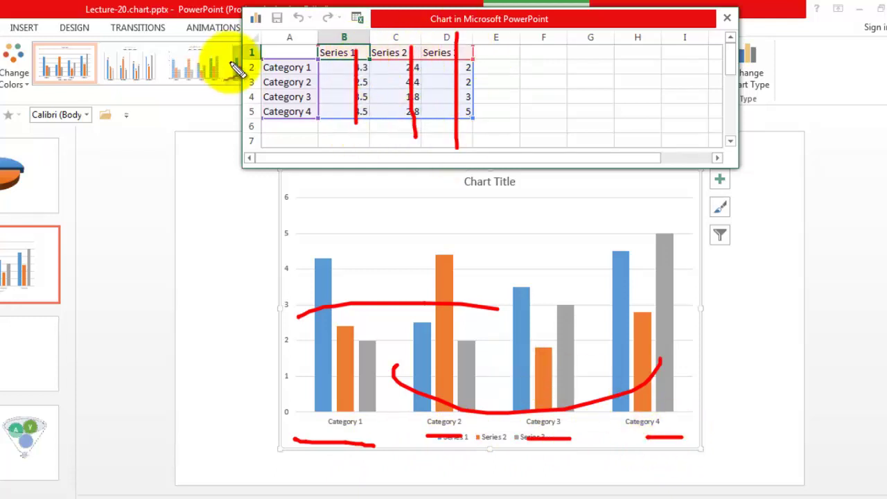
left_click_drag(201, 66, 306, 68)
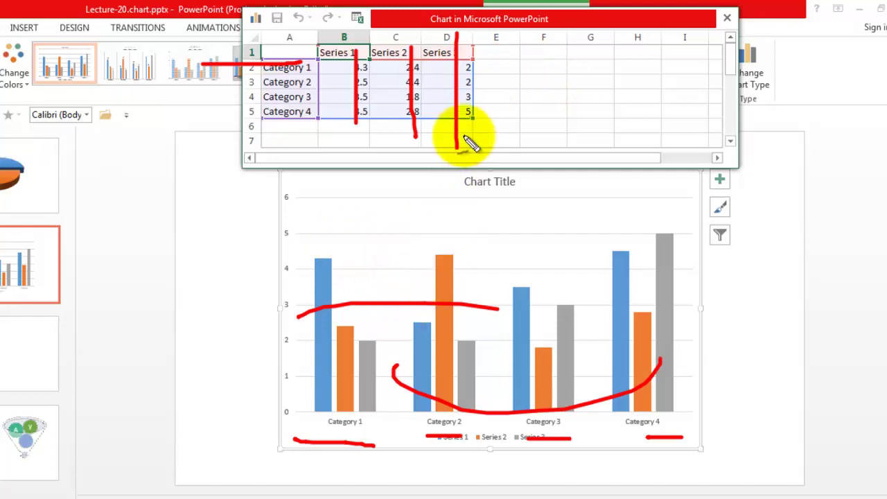
key("Escape")
left_click(494, 69)
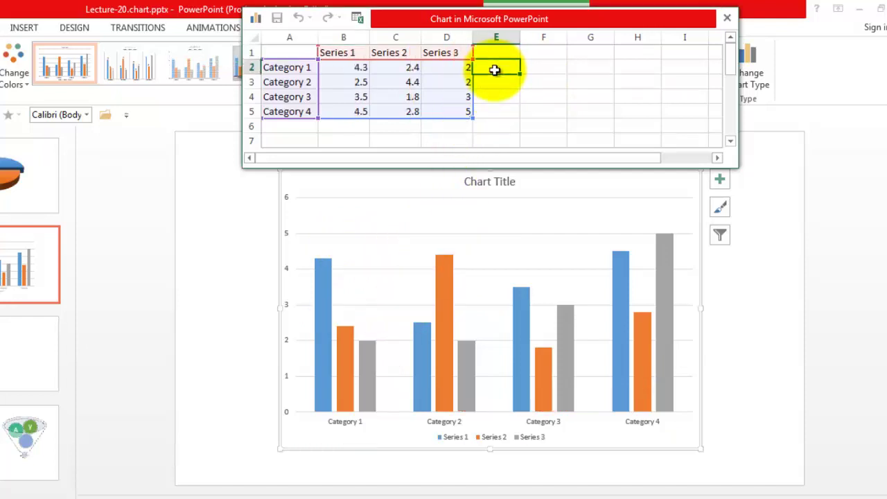
type("1")
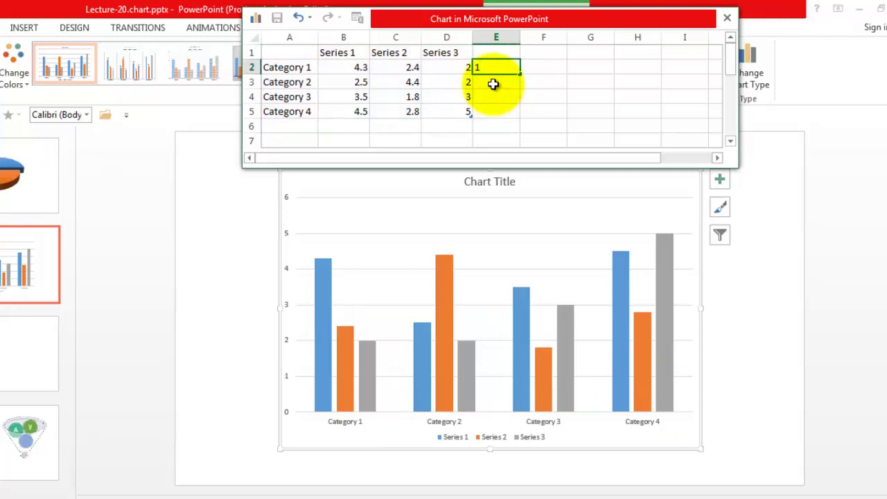
left_click(493, 83)
type("2")
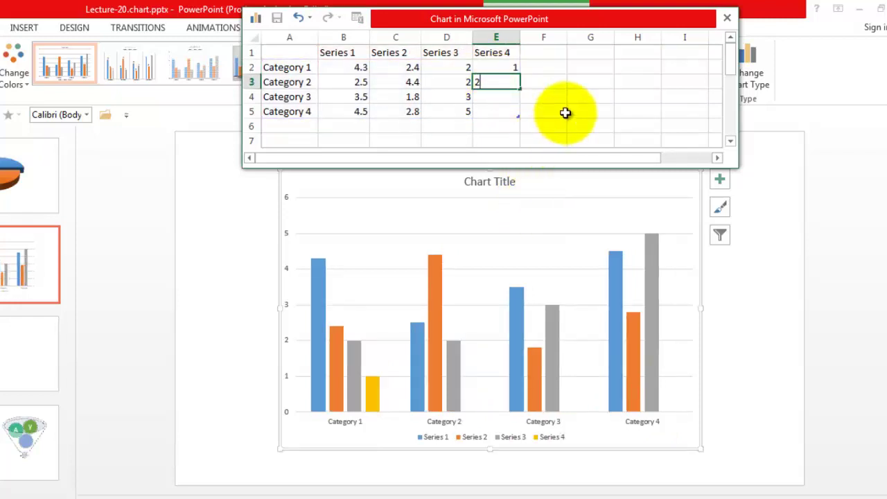
left_click(565, 113)
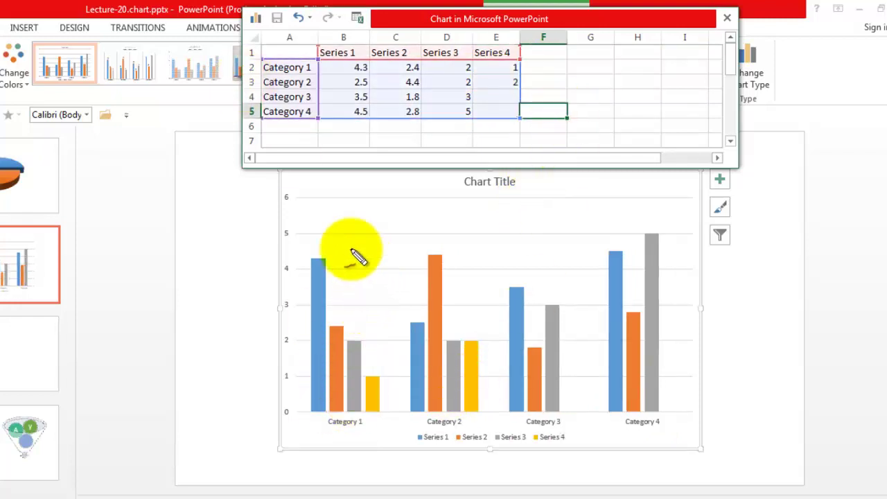
mouse_move(352, 255)
left_mouse_down()
mouse_move(293, 410)
mouse_move(374, 418)
mouse_move(403, 332)
mouse_move(347, 253)
mouse_move(328, 292)
left_mouse_up()
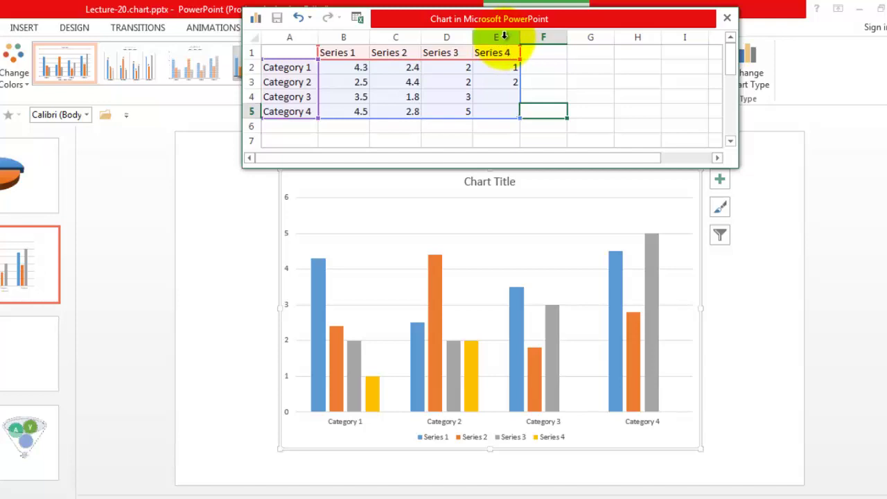
left_click(504, 36)
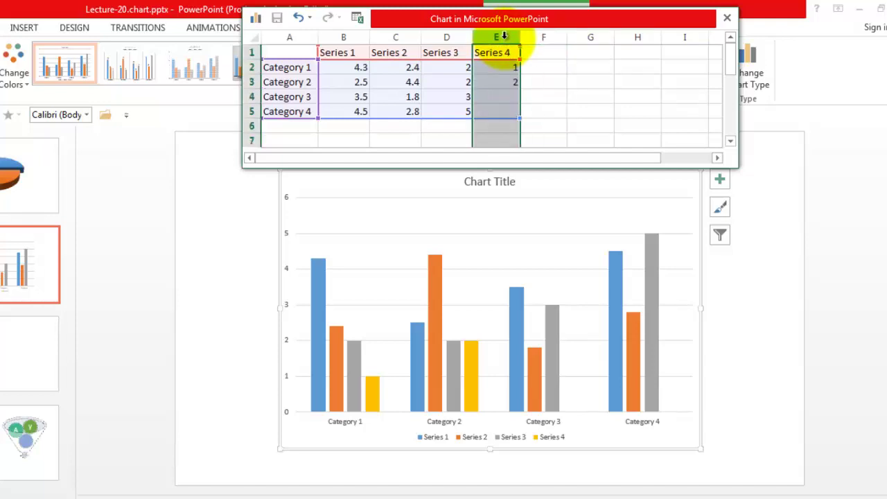
right_click(504, 37)
left_click(540, 160)
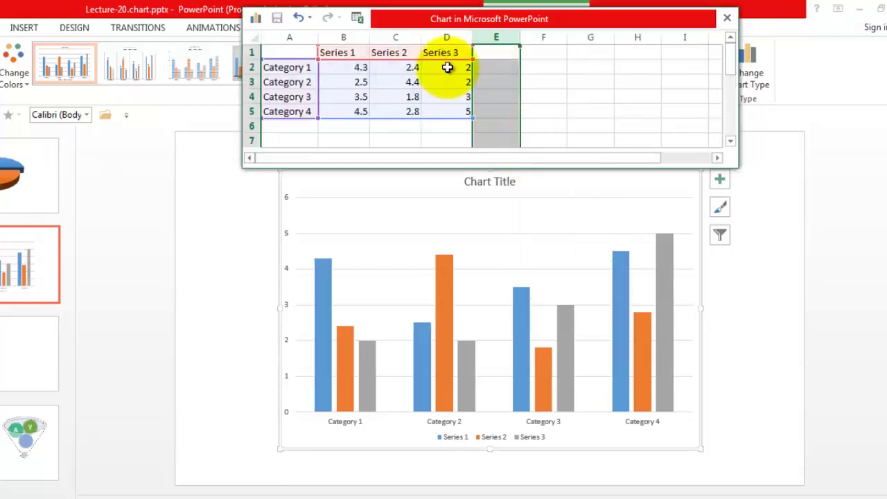
left_click(456, 33)
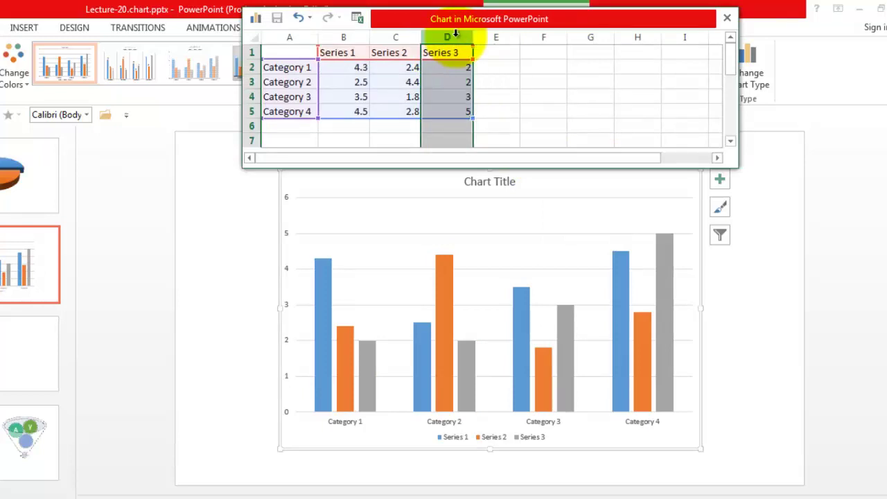
Delete column D to remove Series 3, then add a test 'ACD' row with values 1 and 2.
right_click(456, 35)
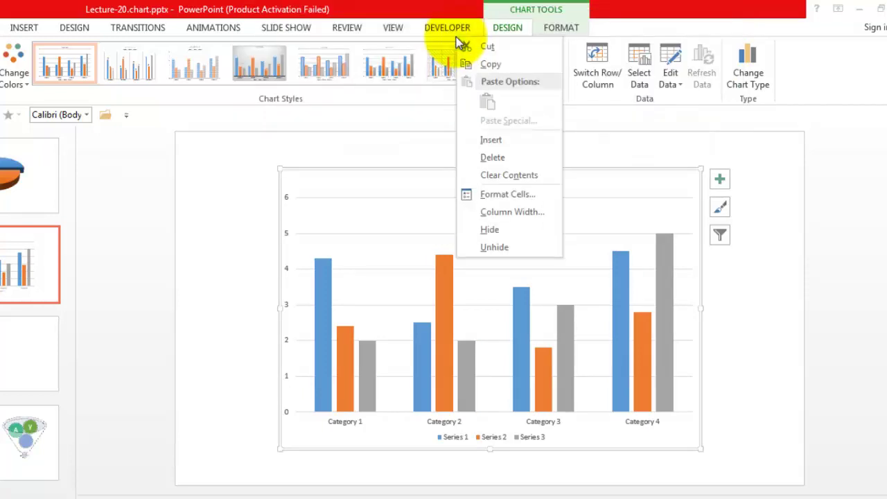
left_click(494, 158)
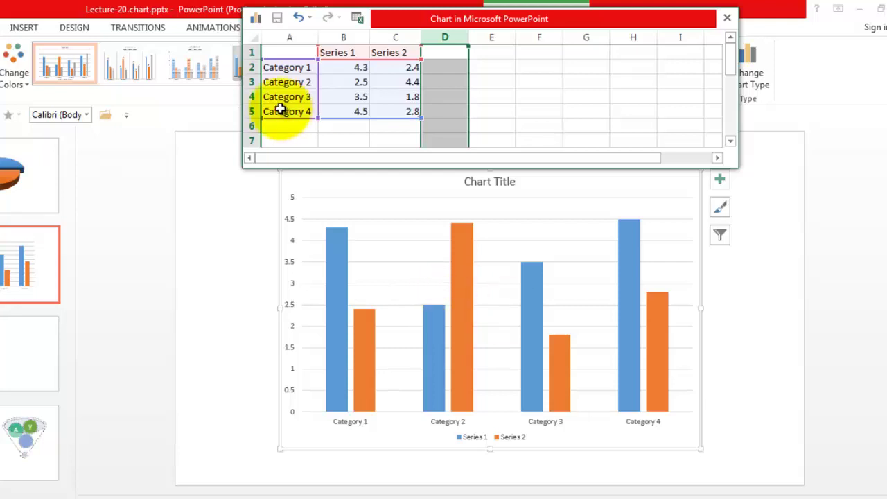
left_click(290, 130)
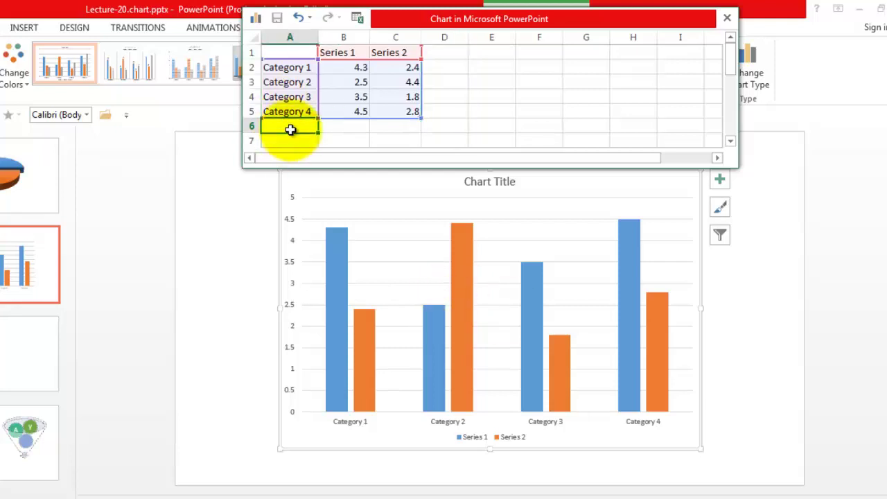
type("ACD")
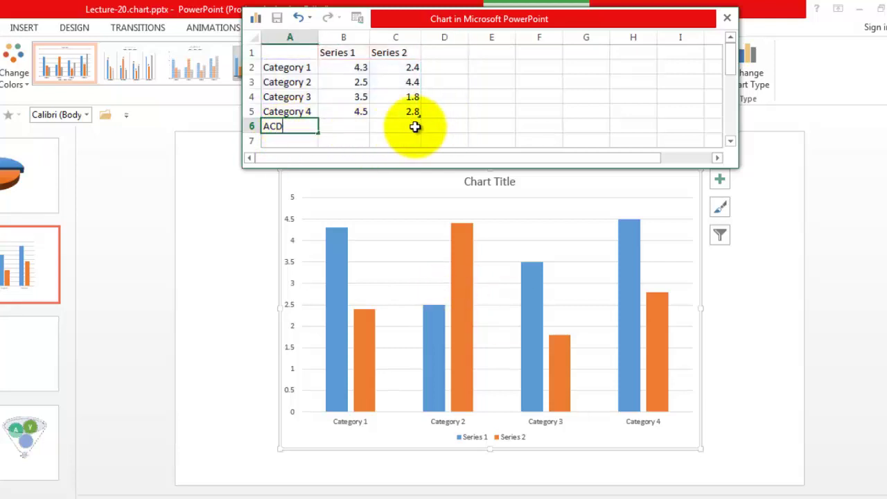
left_click(354, 134)
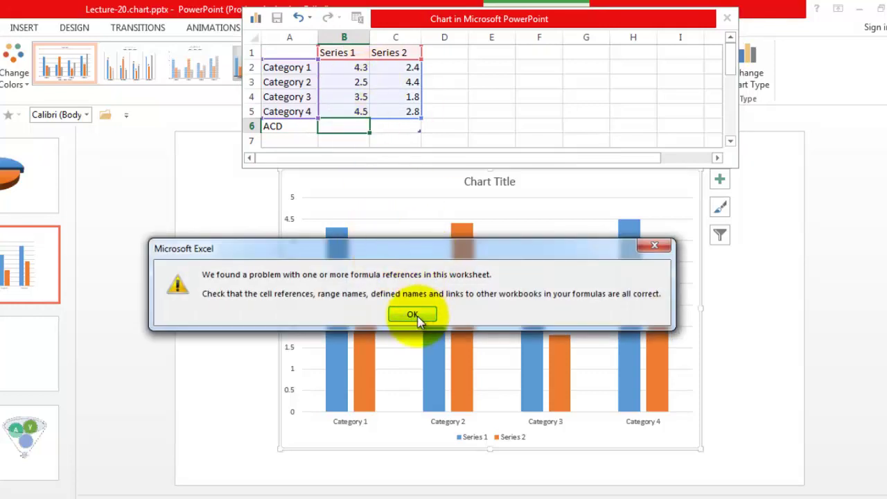
left_click(413, 315)
type("1")
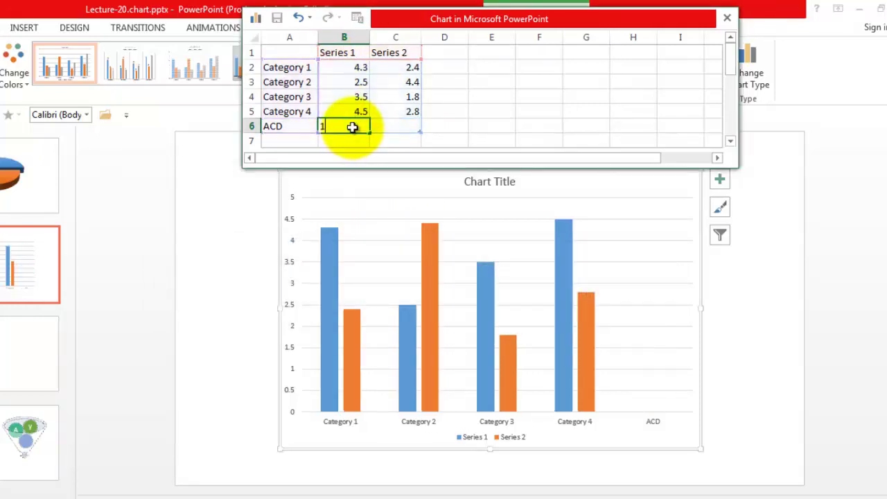
left_click(403, 126)
type("2")
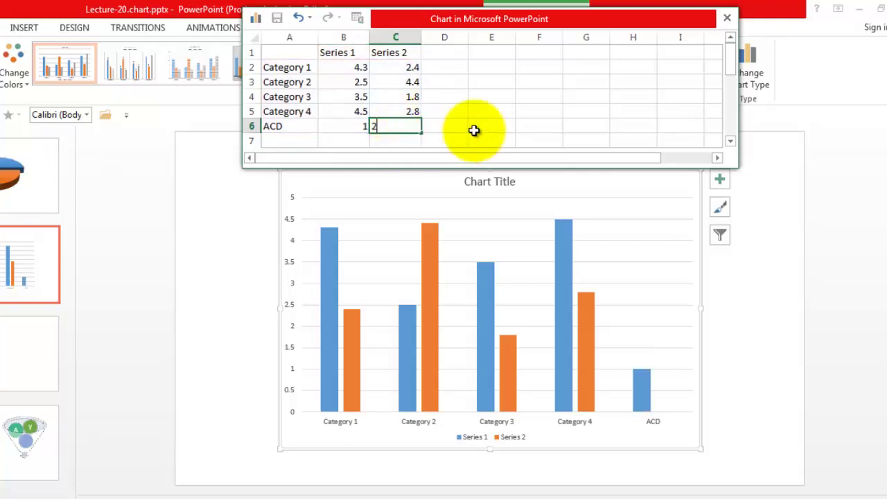
left_click(478, 125)
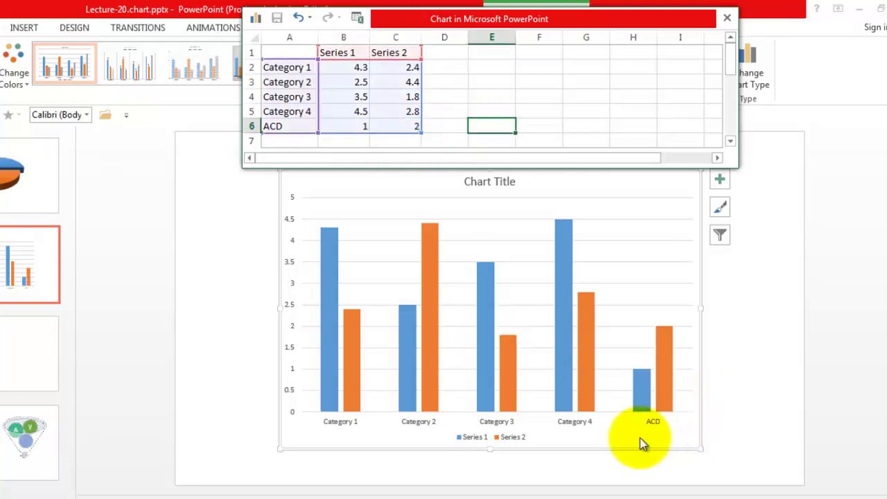
Clear the ACD row, delete column C to remove Series 2, and close the data sheet.
mouse_move(621, 435)
left_mouse_down()
mouse_move(707, 409)
mouse_move(667, 293)
left_mouse_up()
left_click_drag(644, 333, 652, 423)
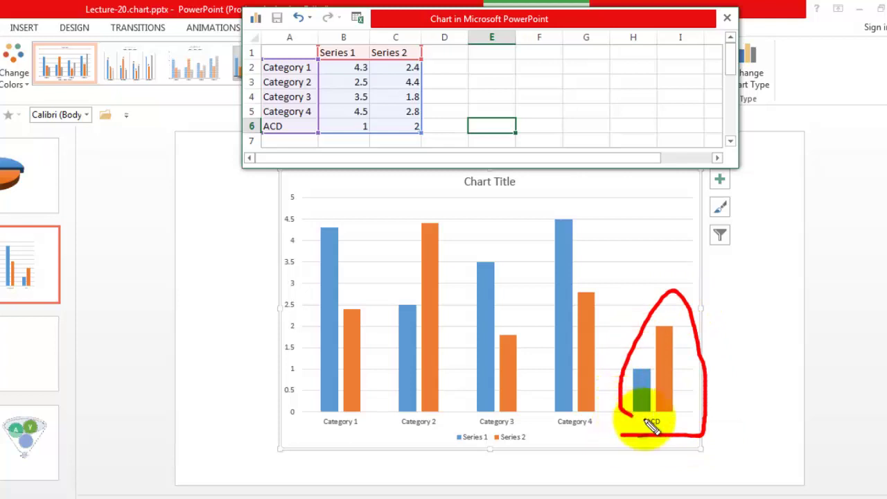
left_click(249, 126)
key("Delete")
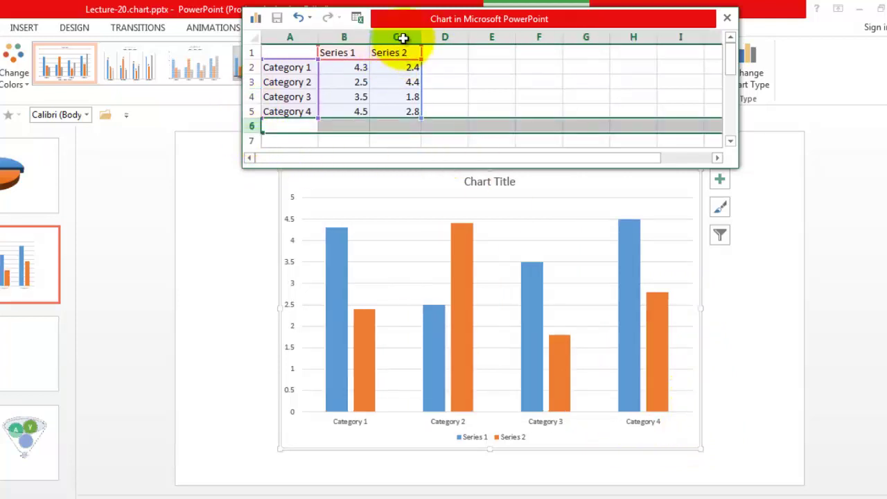
right_click(403, 38)
left_click(452, 161)
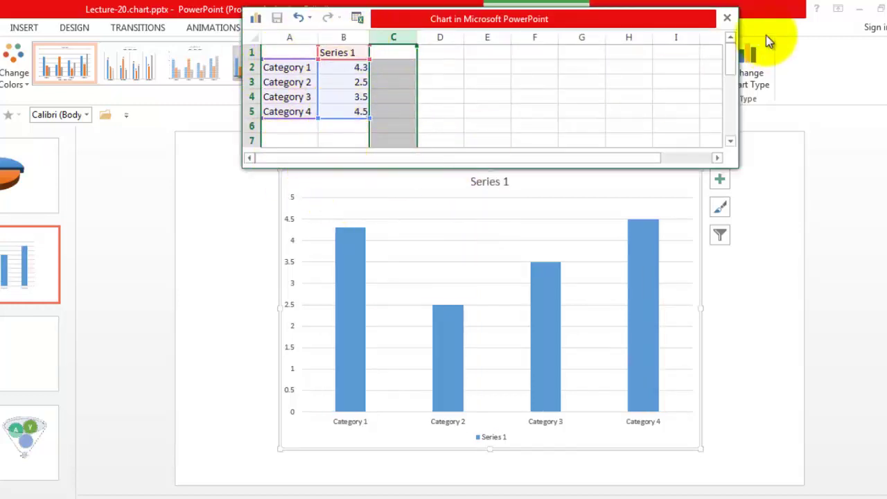
left_click(727, 19)
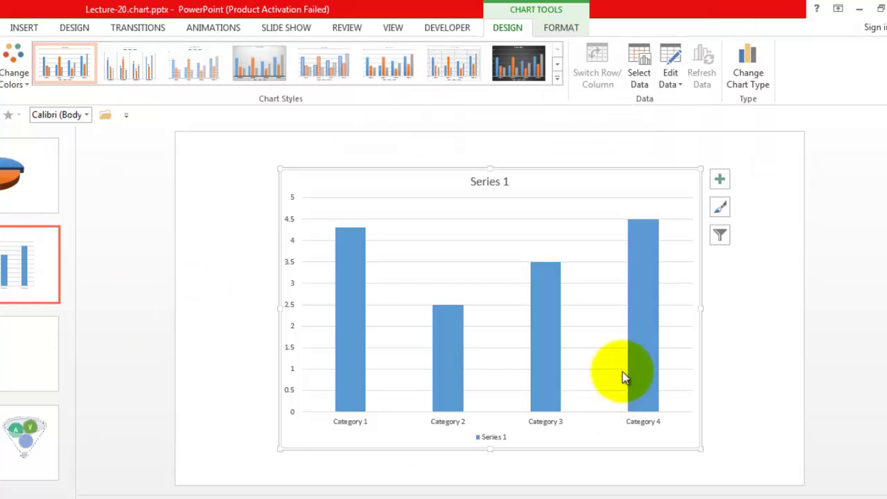